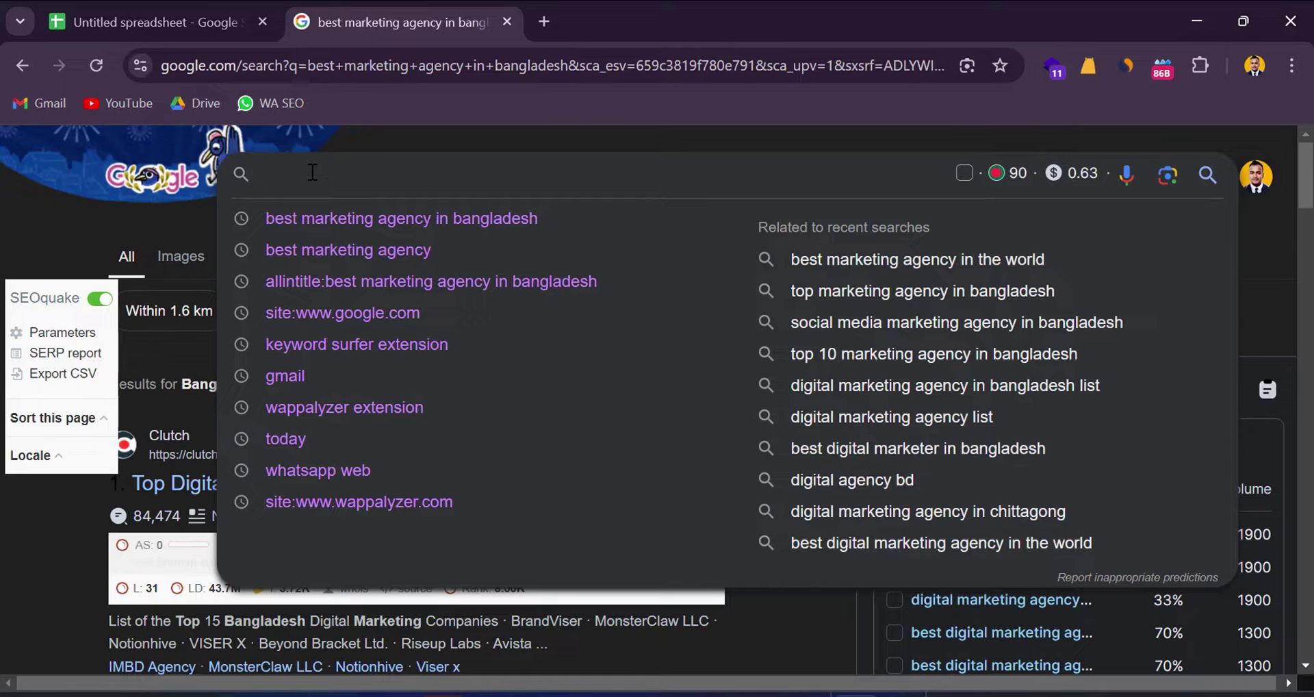
Search Google for "best marketing agency".
{"action": "type", "text": "b"}
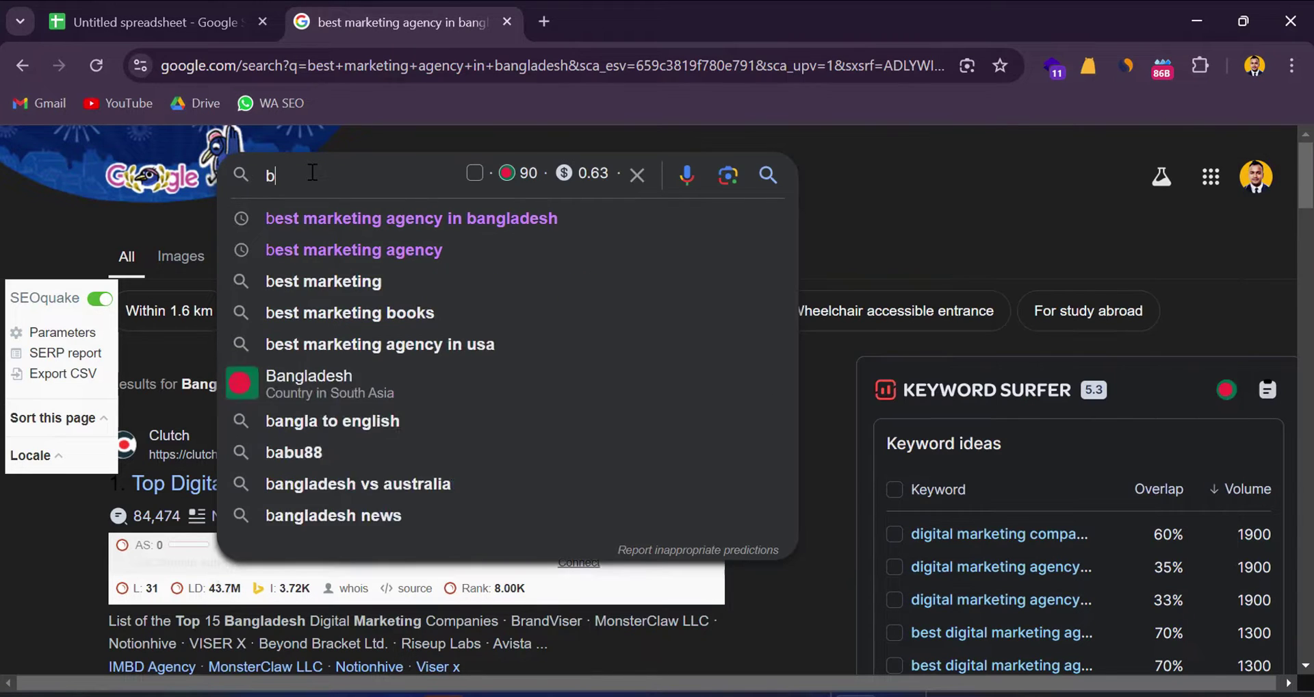
{"action": "type", "text": "est marketing agency"}
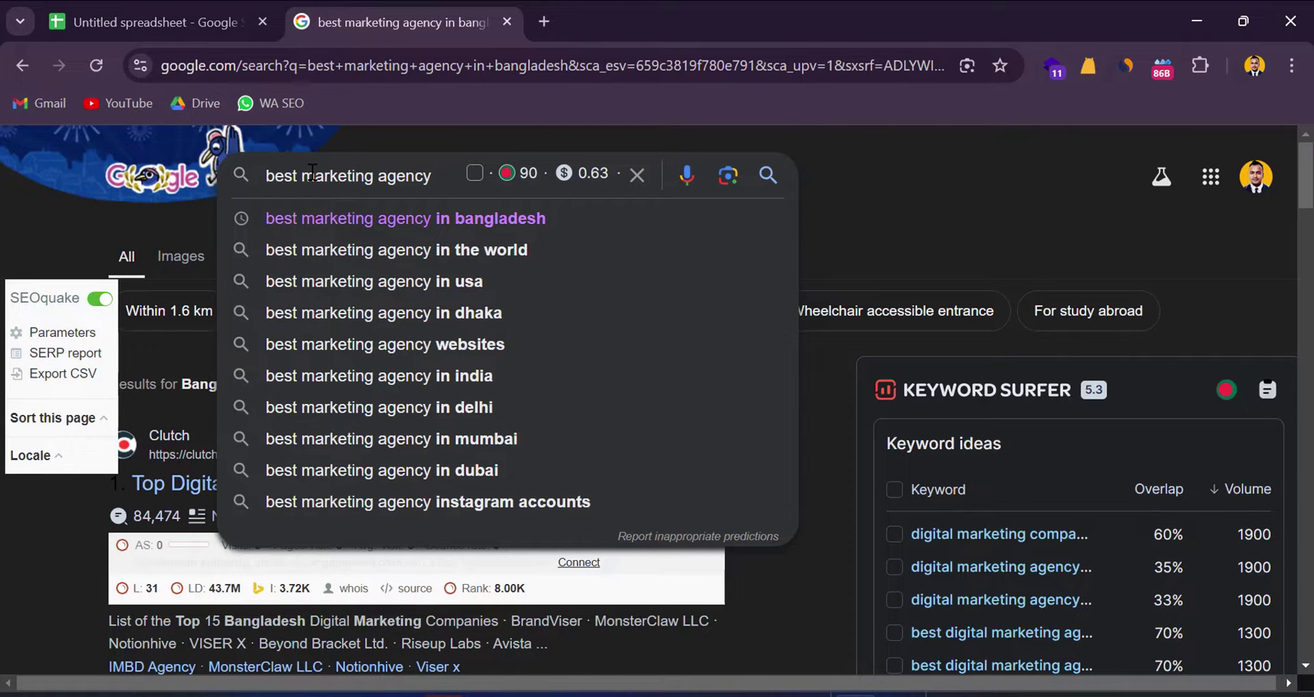
{"action": "key", "text": "Return"}
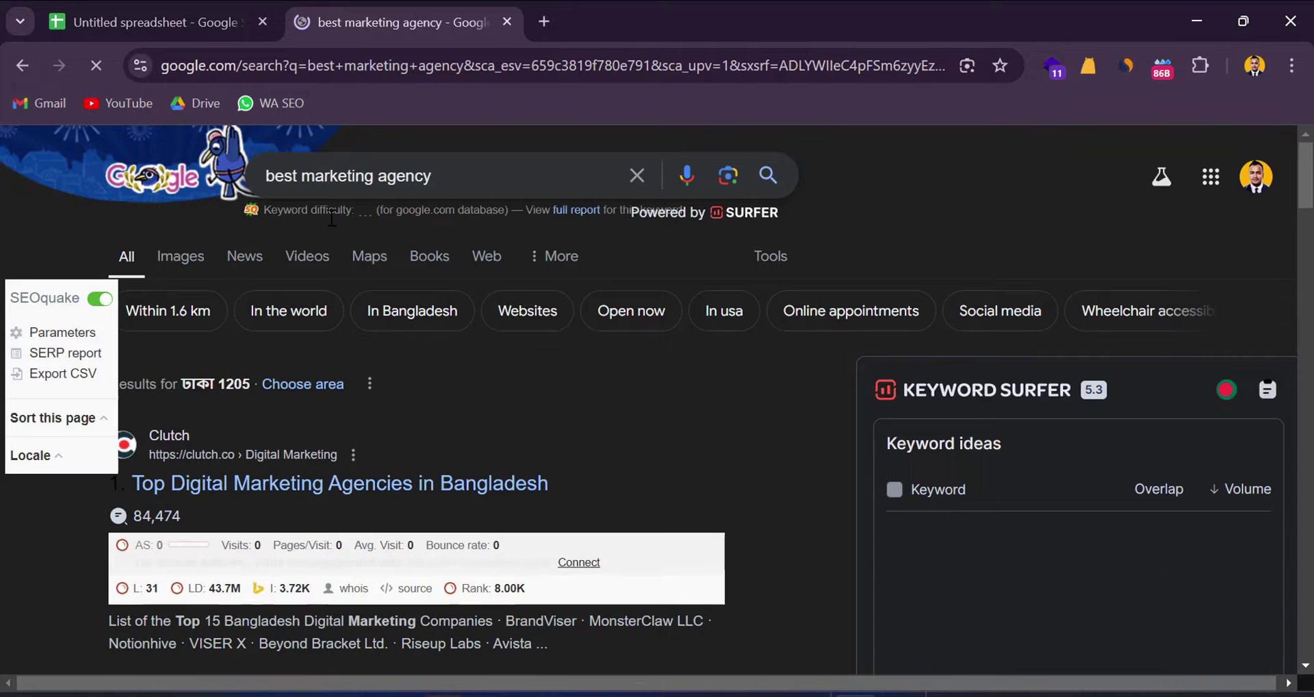
Examine the organic results and the local business listings for the "best marketing agency" search.
{"action": "scroll", "coordinate": [411, 438], "scroll_direction": "down", "scroll_amount": 2}
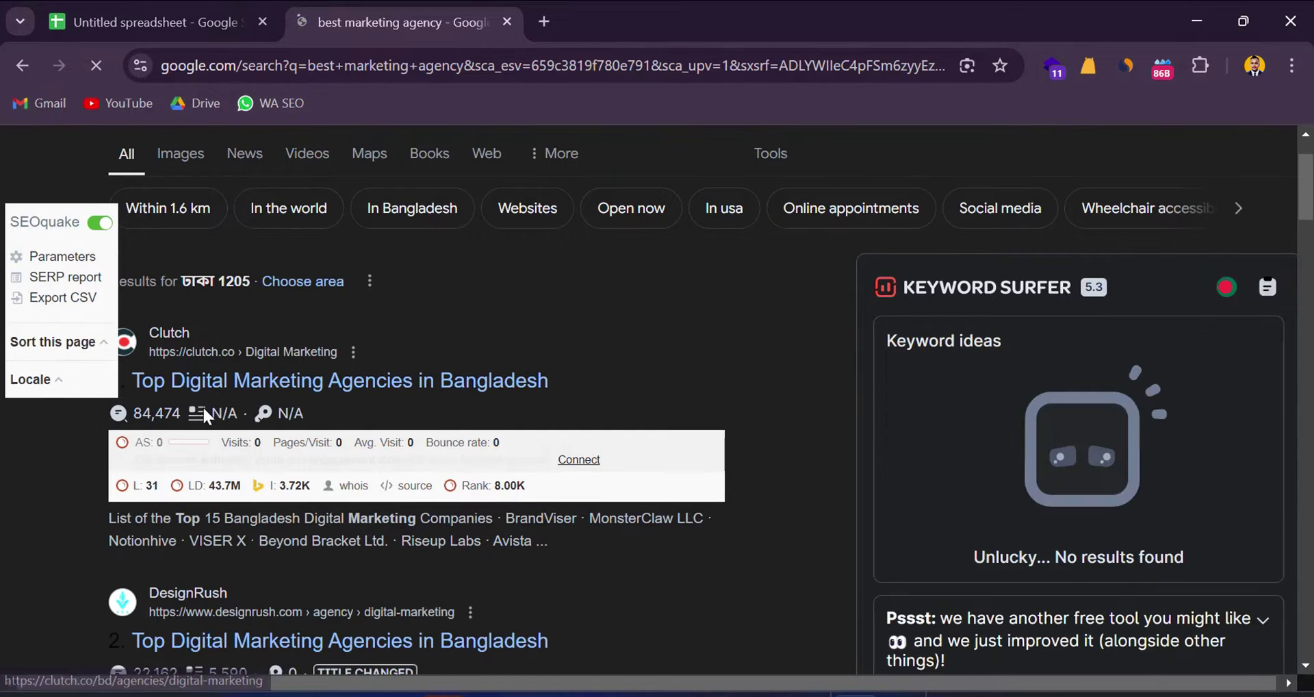
{"action": "scroll", "coordinate": [489, 434], "scroll_direction": "down", "scroll_amount": 3}
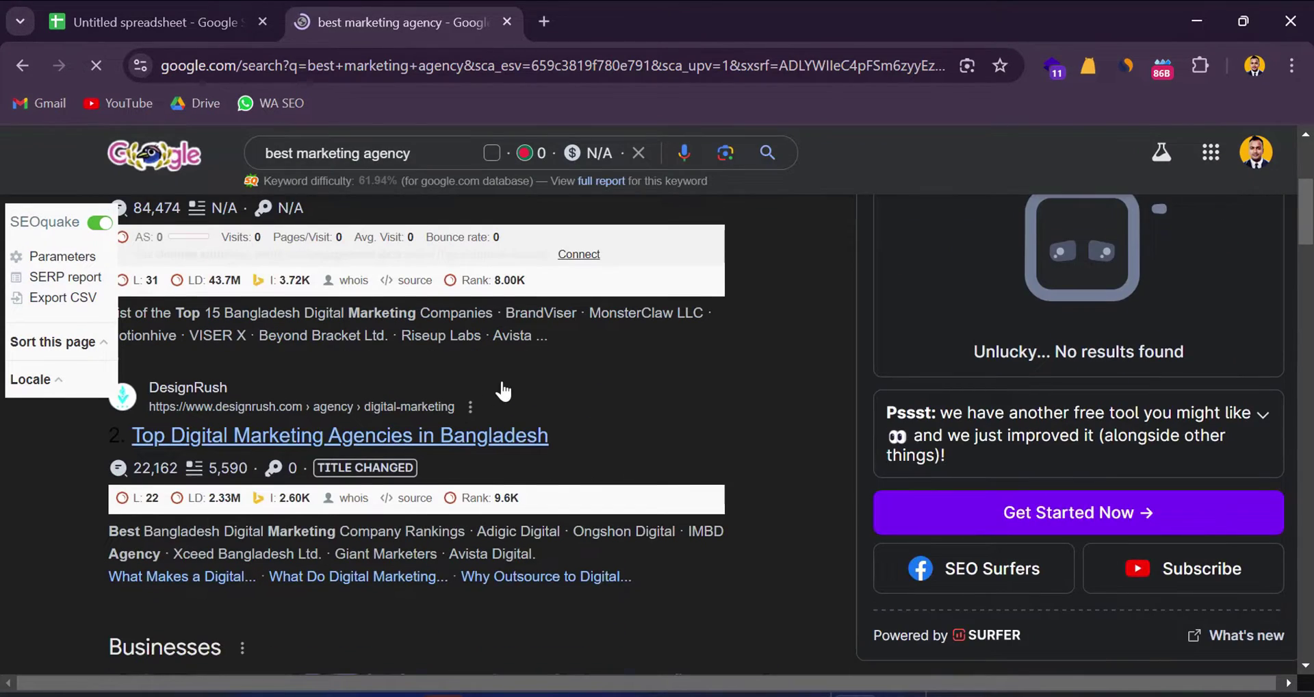
{"action": "scroll", "coordinate": [483, 391], "scroll_direction": "down", "scroll_amount": 8}
{"action": "scroll", "coordinate": [376, 472], "scroll_direction": "up", "scroll_amount": 5}
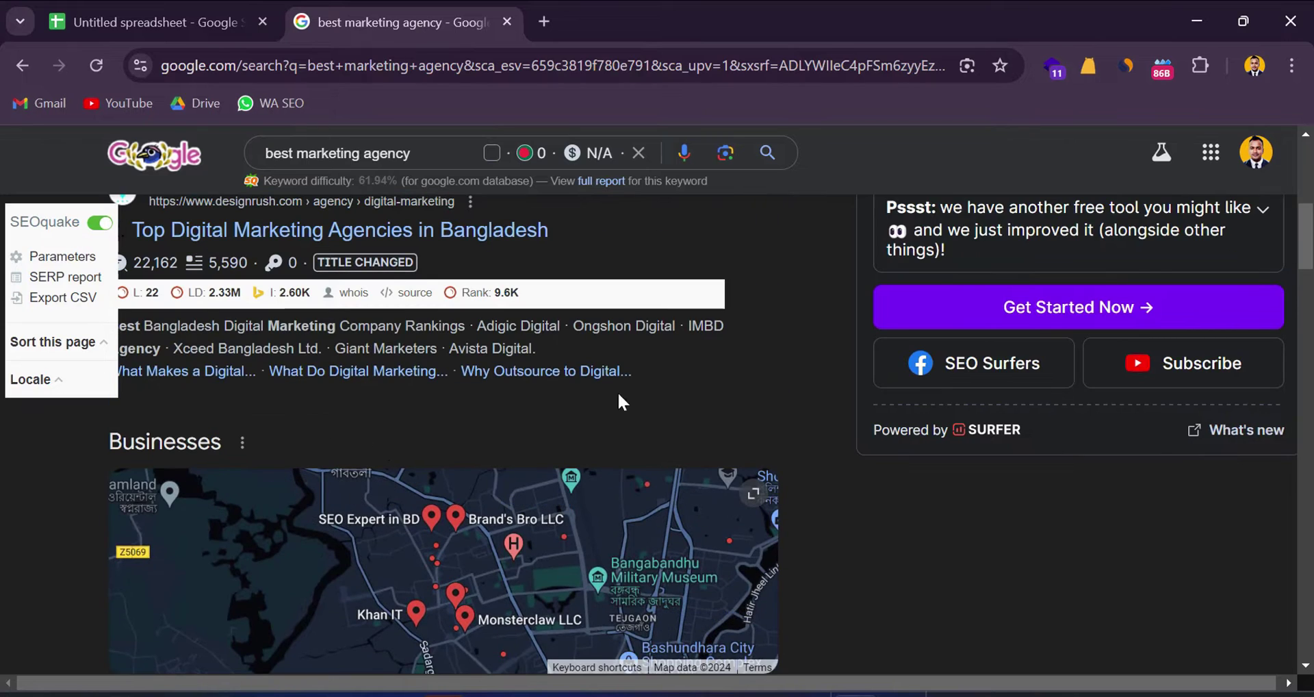
{"action": "scroll", "coordinate": [682, 397], "scroll_direction": "down", "scroll_amount": 2}
{"action": "scroll", "coordinate": [793, 419], "scroll_direction": "down", "scroll_amount": 2}
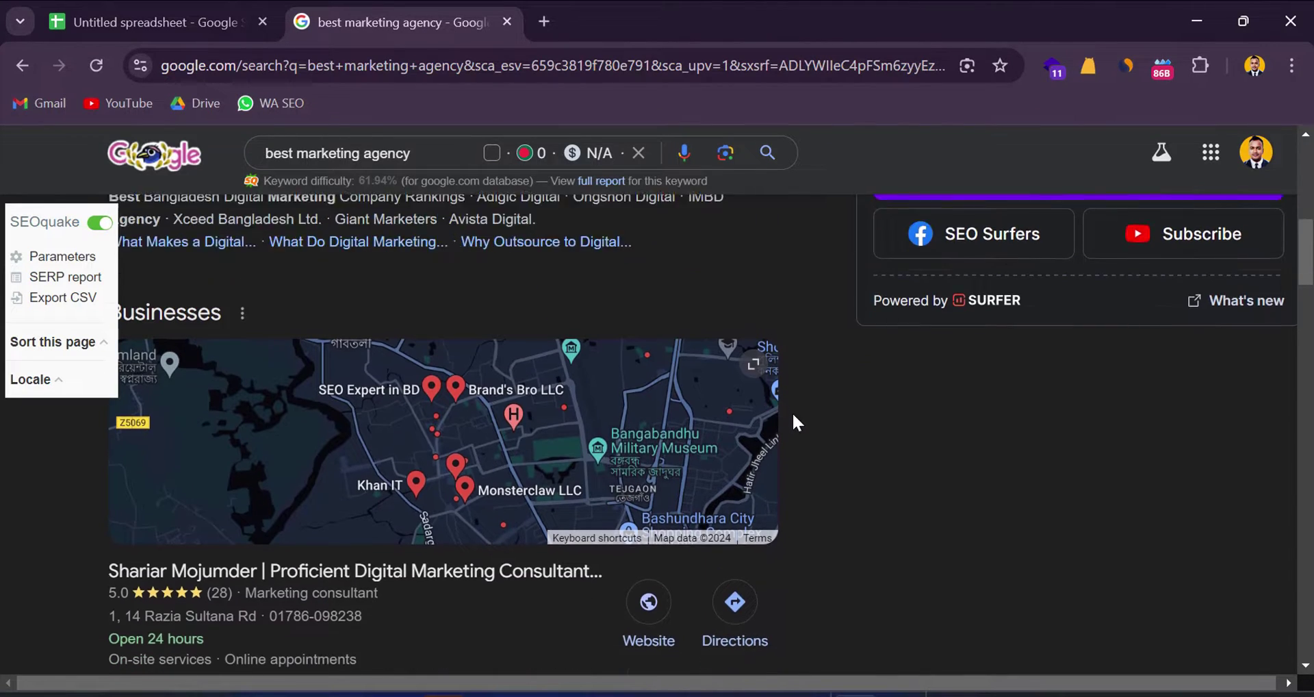
{"action": "scroll", "coordinate": [897, 468], "scroll_direction": "up", "scroll_amount": 2}
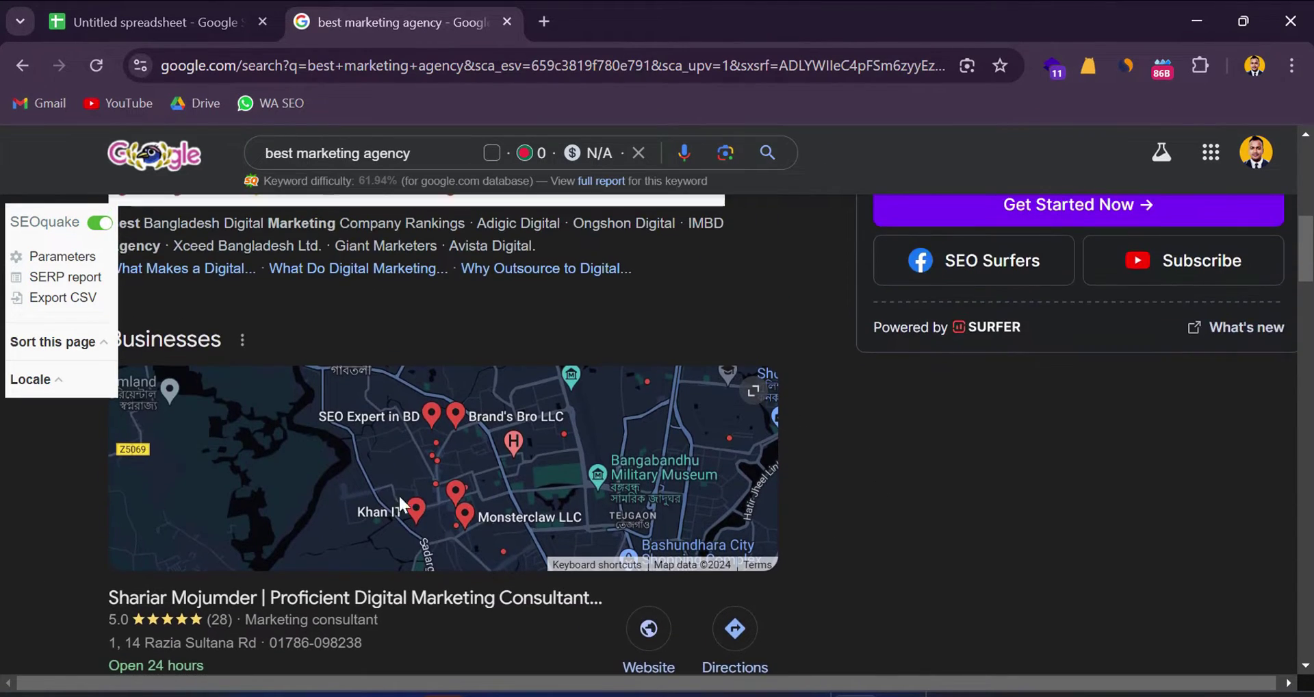
{"action": "scroll", "coordinate": [927, 460], "scroll_direction": "down", "scroll_amount": 4}
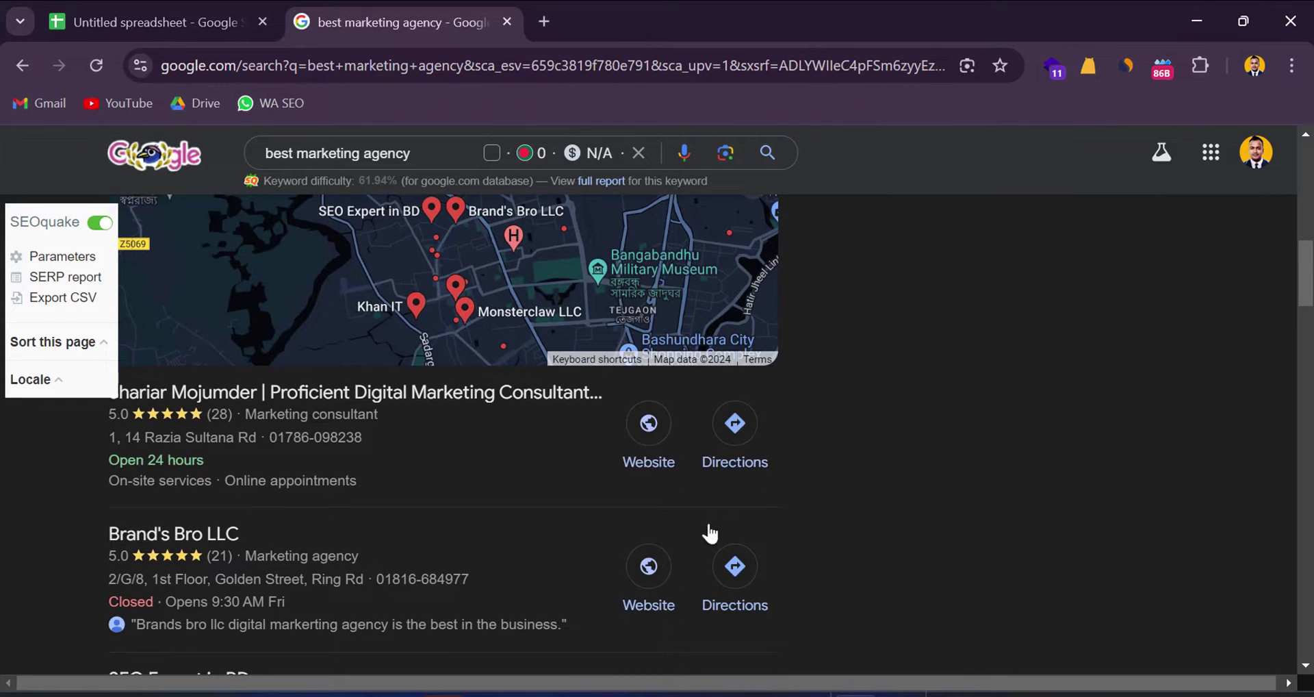
{"action": "scroll", "coordinate": [451, 536], "scroll_direction": "down", "scroll_amount": 5}
{"action": "scroll", "coordinate": [462, 535], "scroll_direction": "up", "scroll_amount": 8}
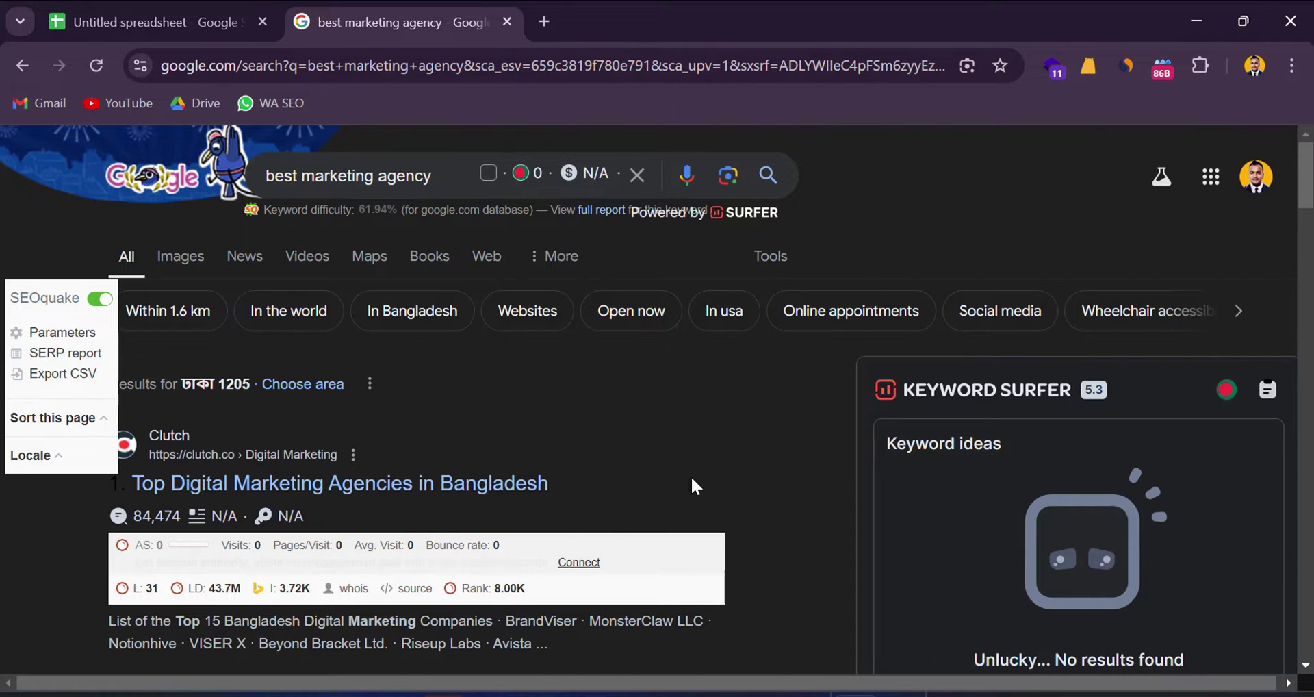
Search for the suggested query "best marketing agency in bangladesh" and copy the full keyword.
{"action": "left_click", "coordinate": [444, 177]}
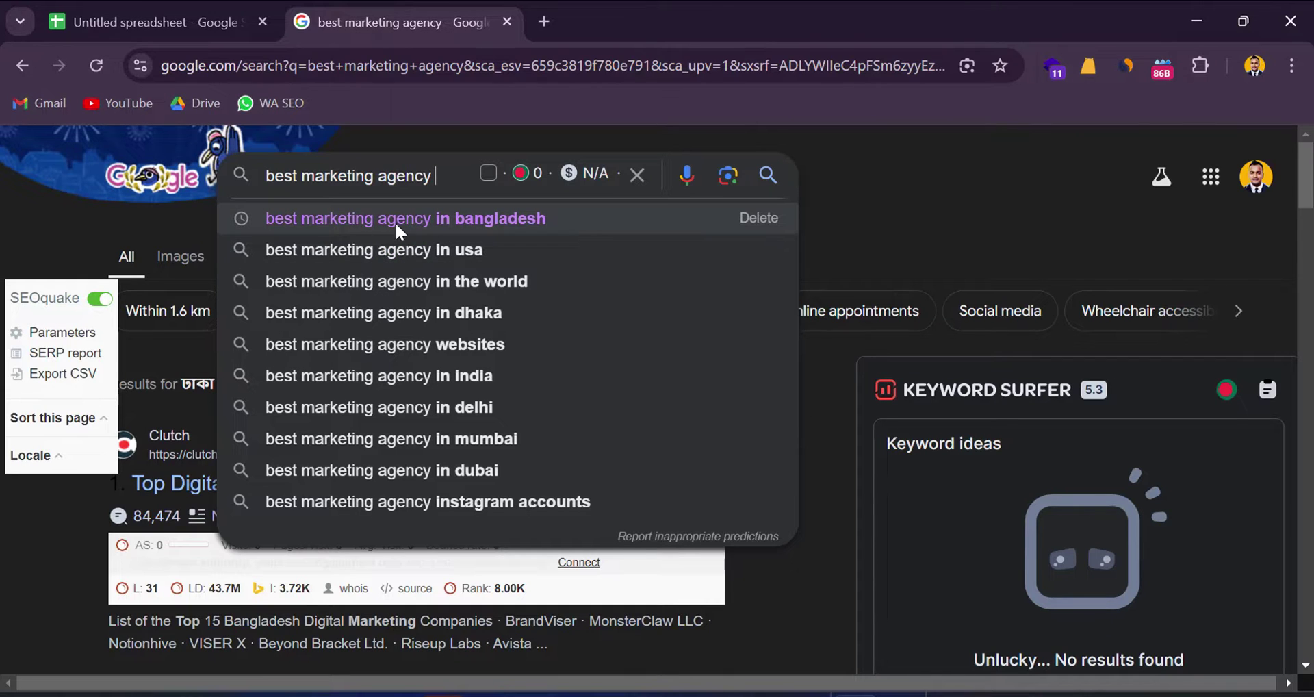
{"action": "left_click", "coordinate": [464, 217]}
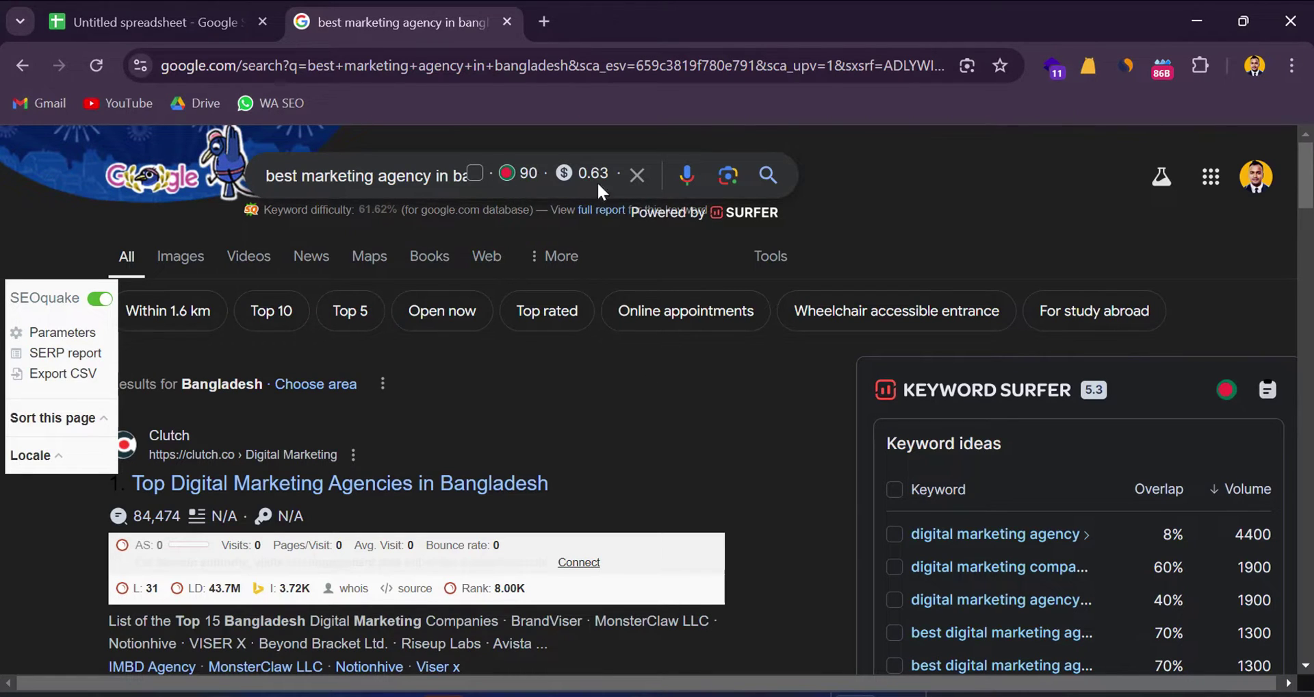
{"action": "triple_click", "coordinate": [438, 180]}
{"action": "key", "text": "ctrl+c"}
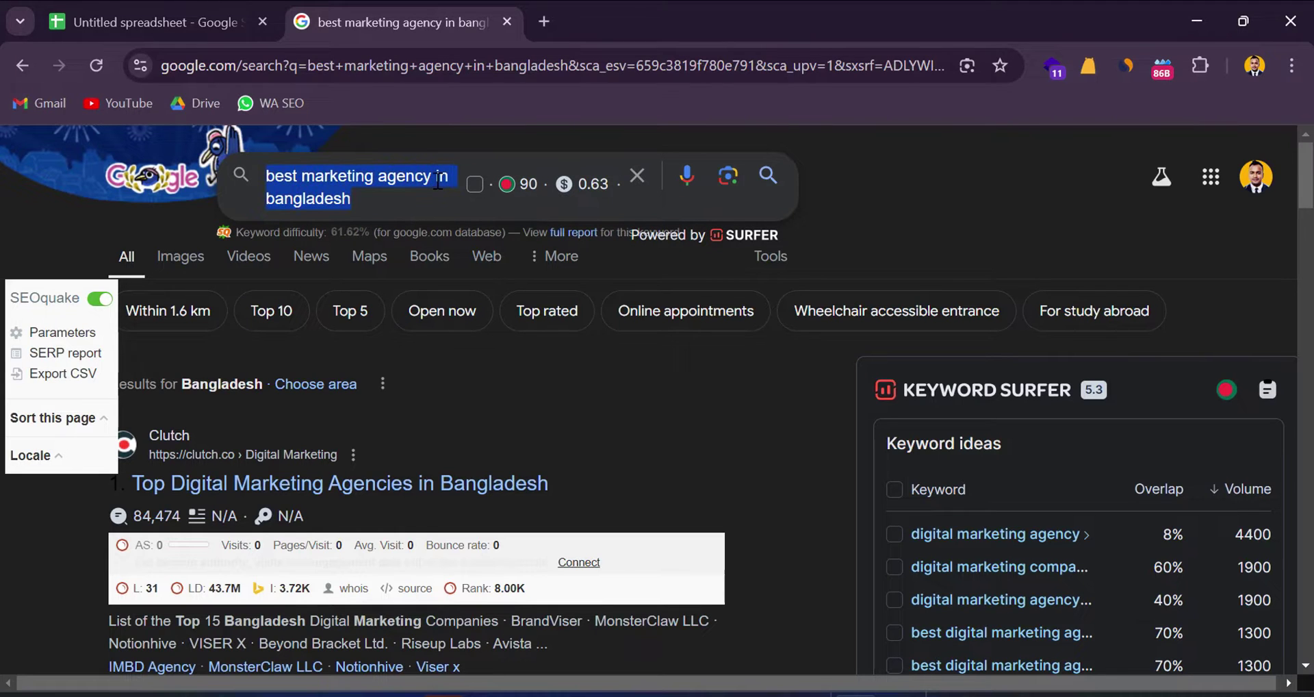
Switch to the Google Sheets spreadsheet and paste "best marketing agency in bangladesh" into cell A6 under KEYWORD.
{"action": "left_click", "coordinate": [137, 20]}
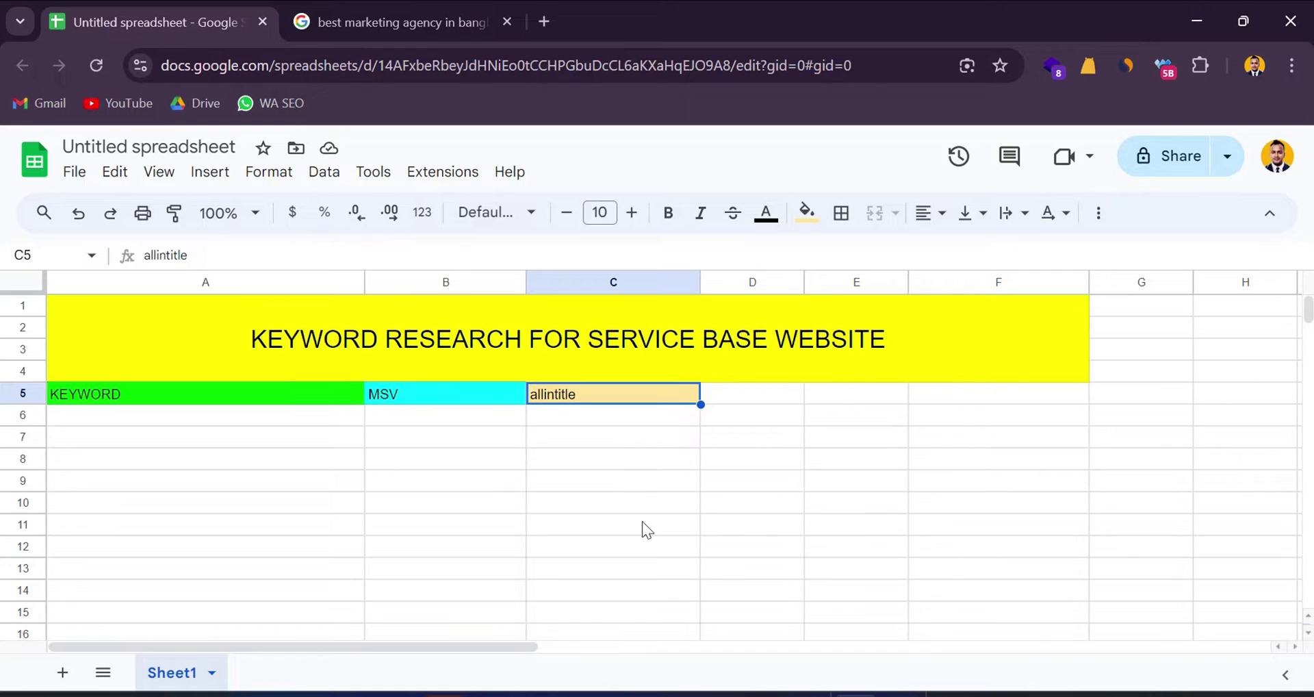
{"action": "left_click", "coordinate": [241, 395]}
{"action": "left_click", "coordinate": [415, 397]}
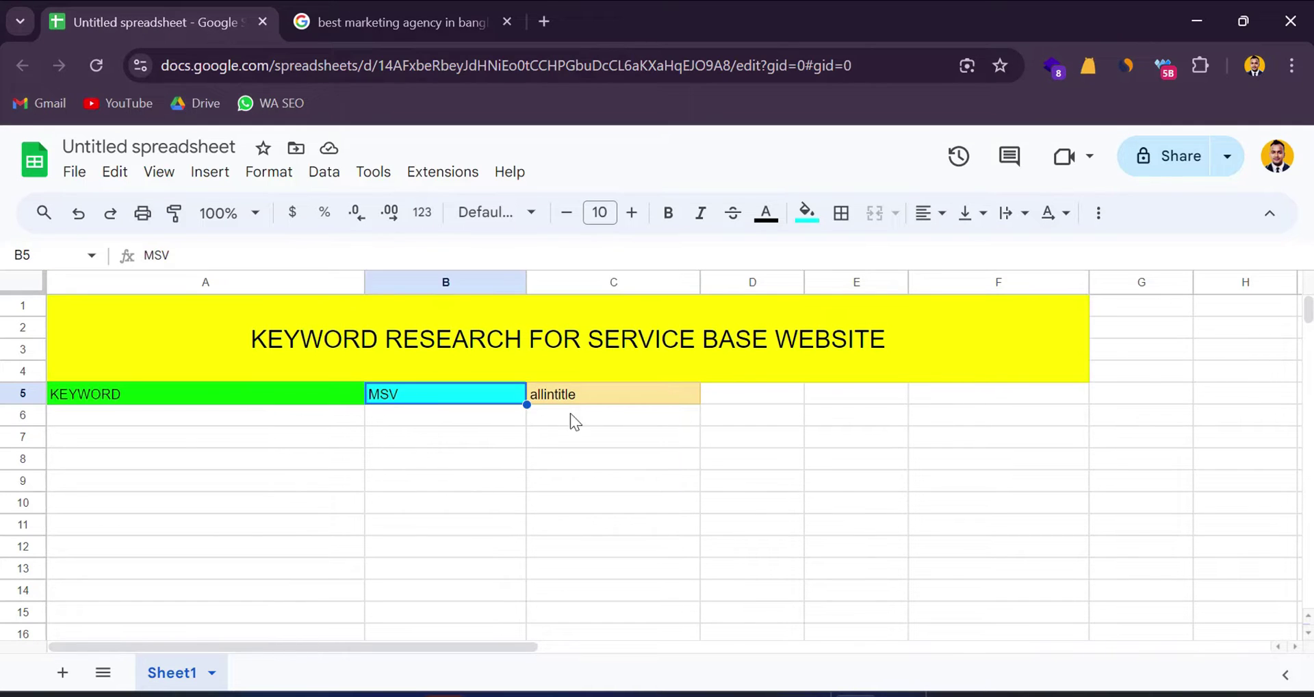
{"action": "left_click", "coordinate": [614, 394]}
{"action": "left_click", "coordinate": [159, 412]}
{"action": "key", "text": "Return"}
{"action": "key", "text": "ctrl+v"}
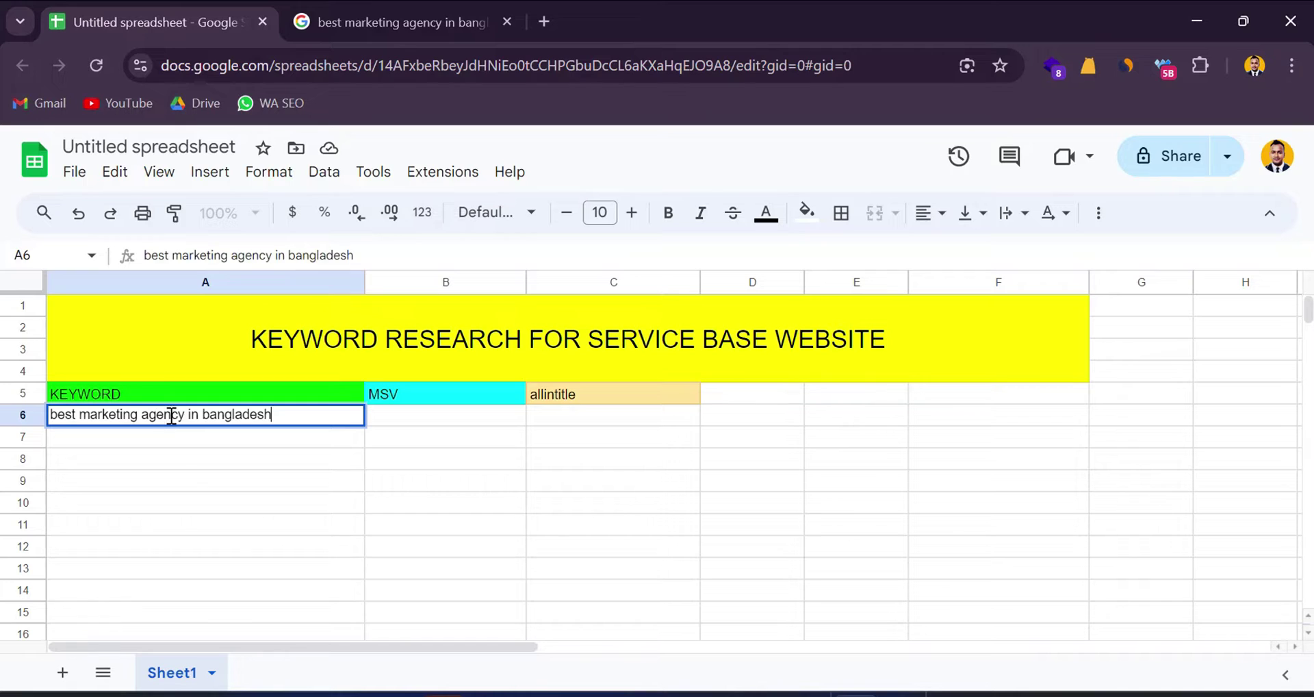
Enter 90 as the MSV value in cell B6 for the first keyword.
{"action": "double_click", "coordinate": [400, 415]}
{"action": "type", "text": "90"}
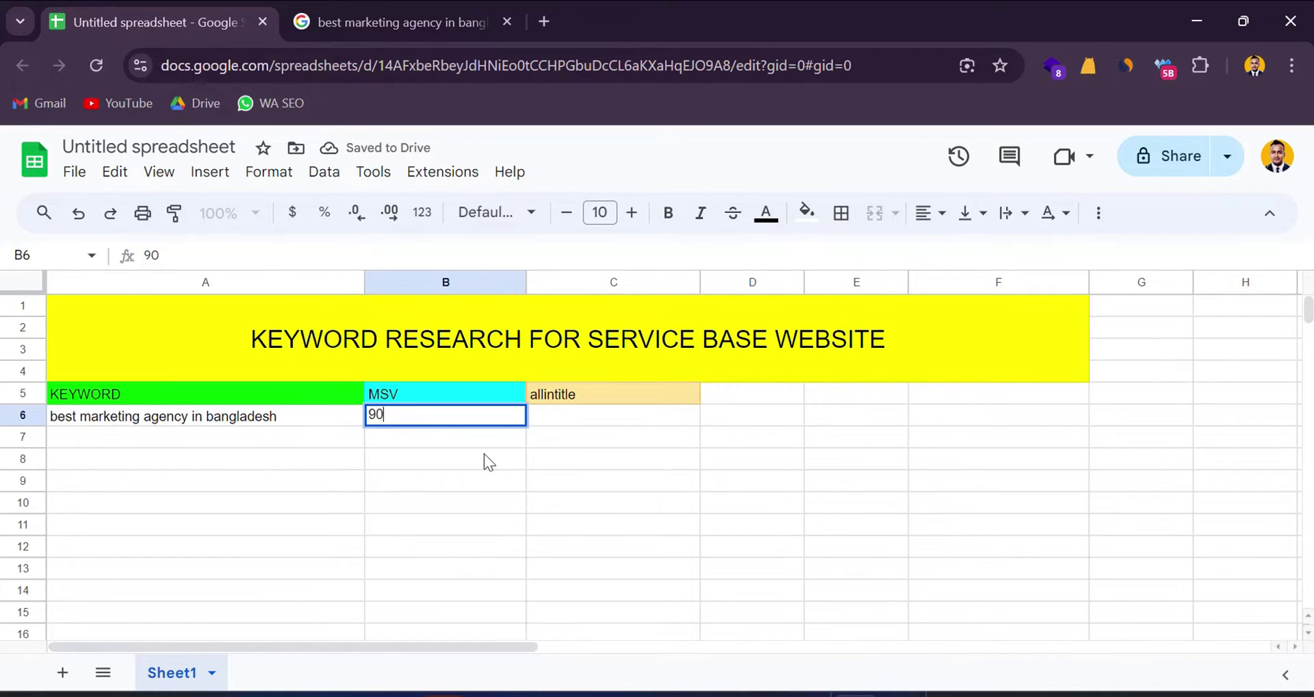
{"action": "left_click", "coordinate": [483, 454]}
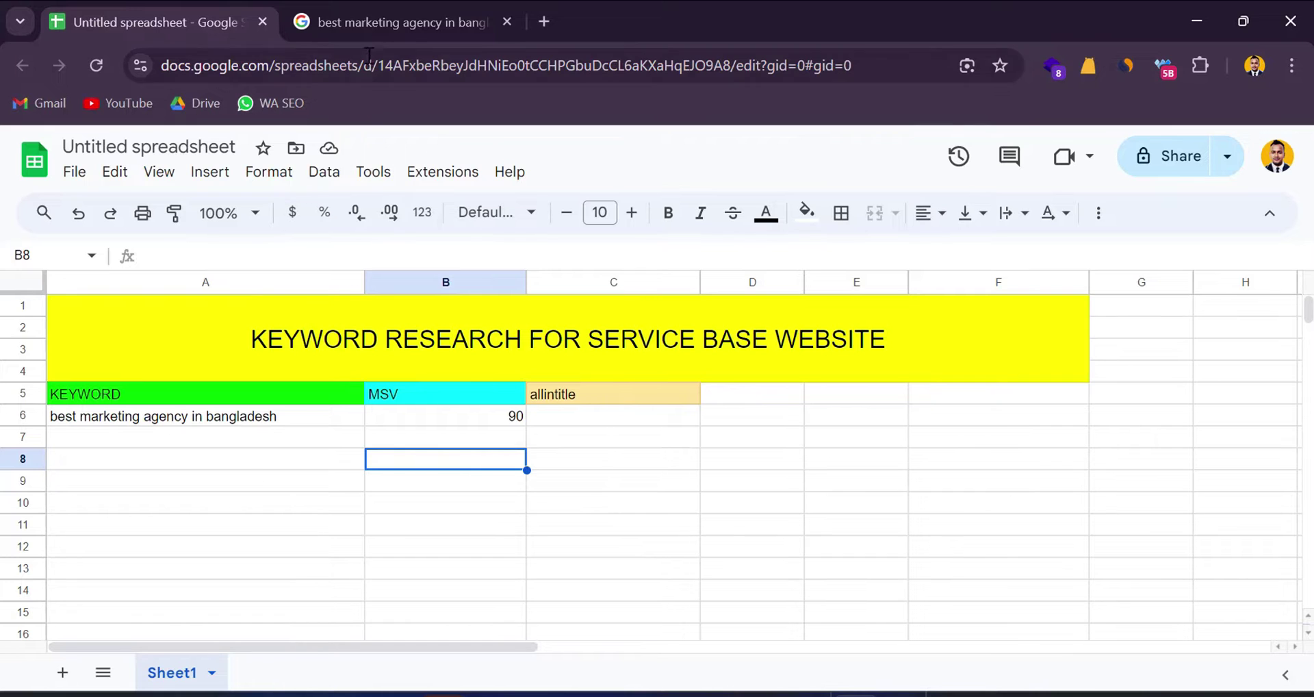
Return to the Google results for "best marketing agency in bangladesh" and review the Keyword Surfer keyword ideas.
{"action": "left_click", "coordinate": [367, 22]}
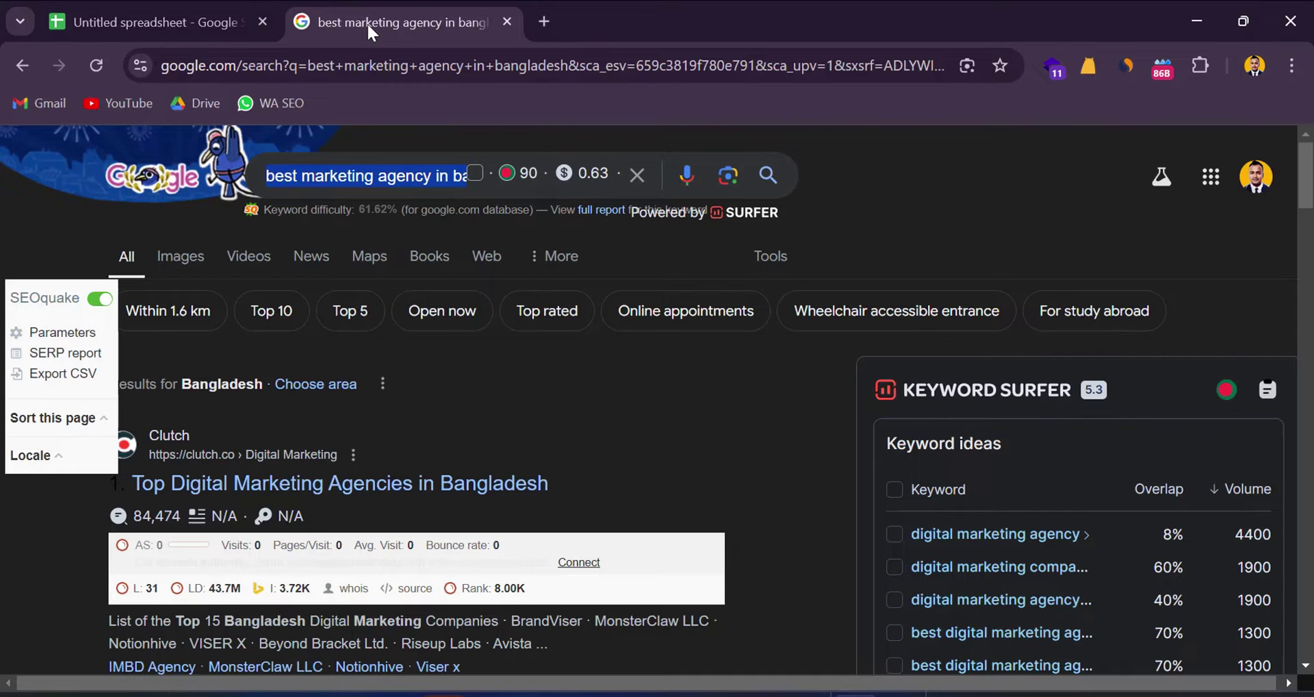
{"action": "left_click", "coordinate": [686, 454]}
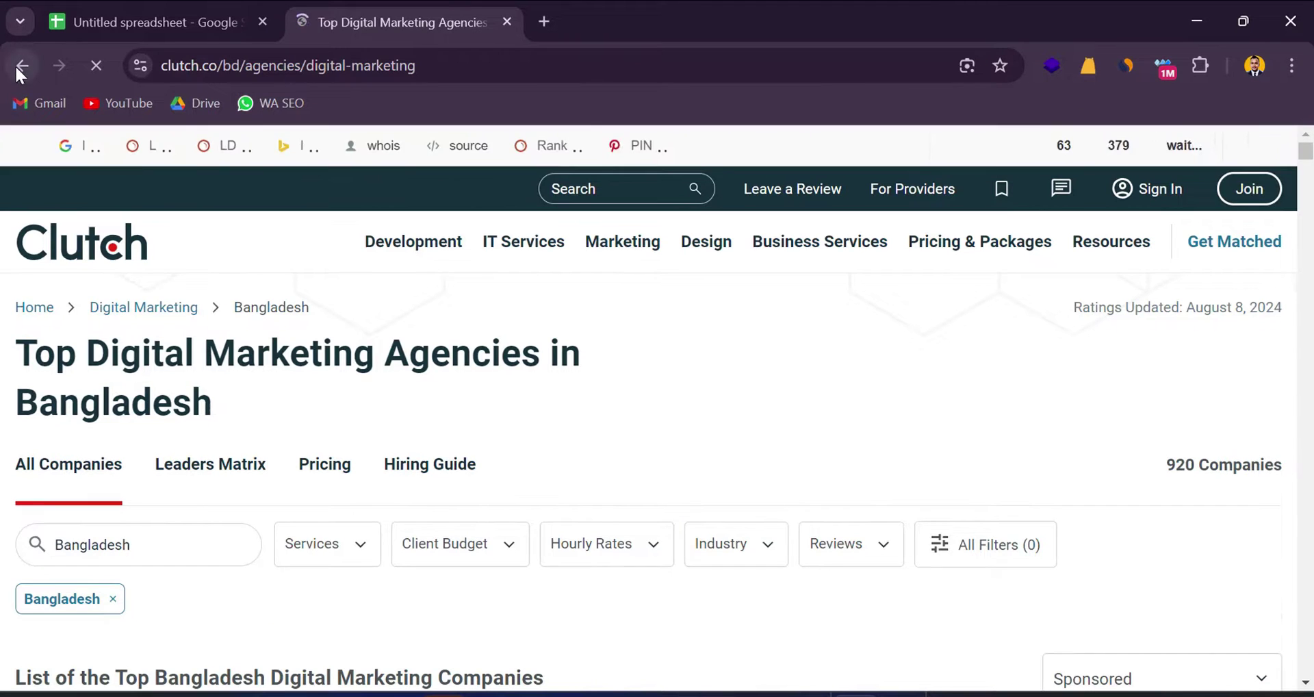
{"action": "left_click", "coordinate": [22, 65]}
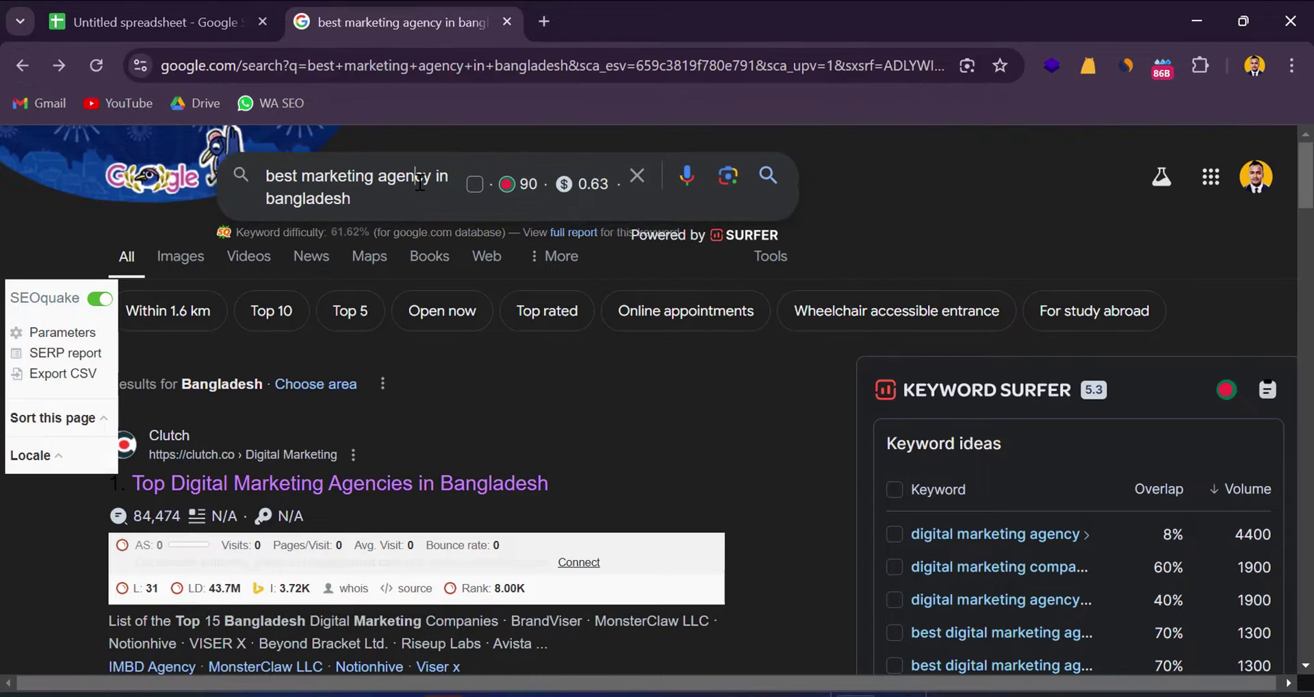
{"action": "left_click", "coordinate": [392, 198]}
{"action": "scroll", "coordinate": [1113, 399], "scroll_direction": "down", "scroll_amount": 5}
{"action": "scroll", "coordinate": [1063, 400], "scroll_direction": "up", "scroll_amount": 3}
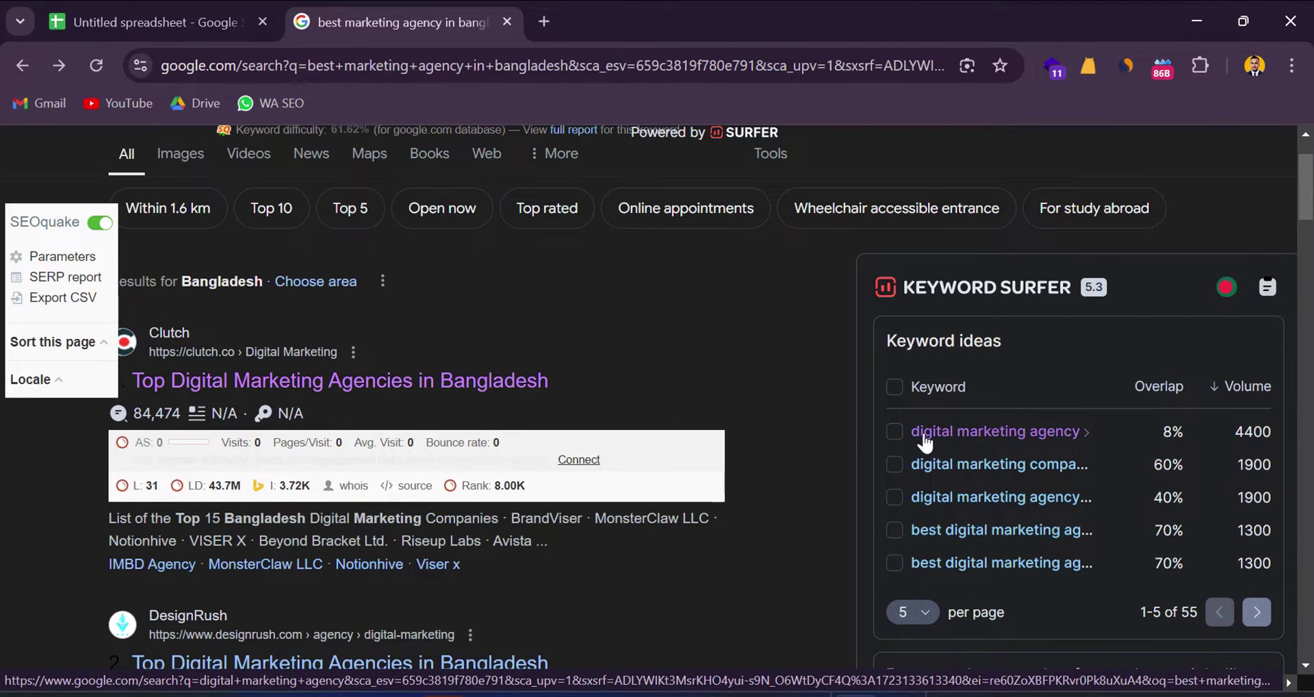
Add the five listed keyword ideas individually to the Keyword Surfer collection.
{"action": "left_click", "coordinate": [895, 431]}
{"action": "left_click", "coordinate": [898, 466]}
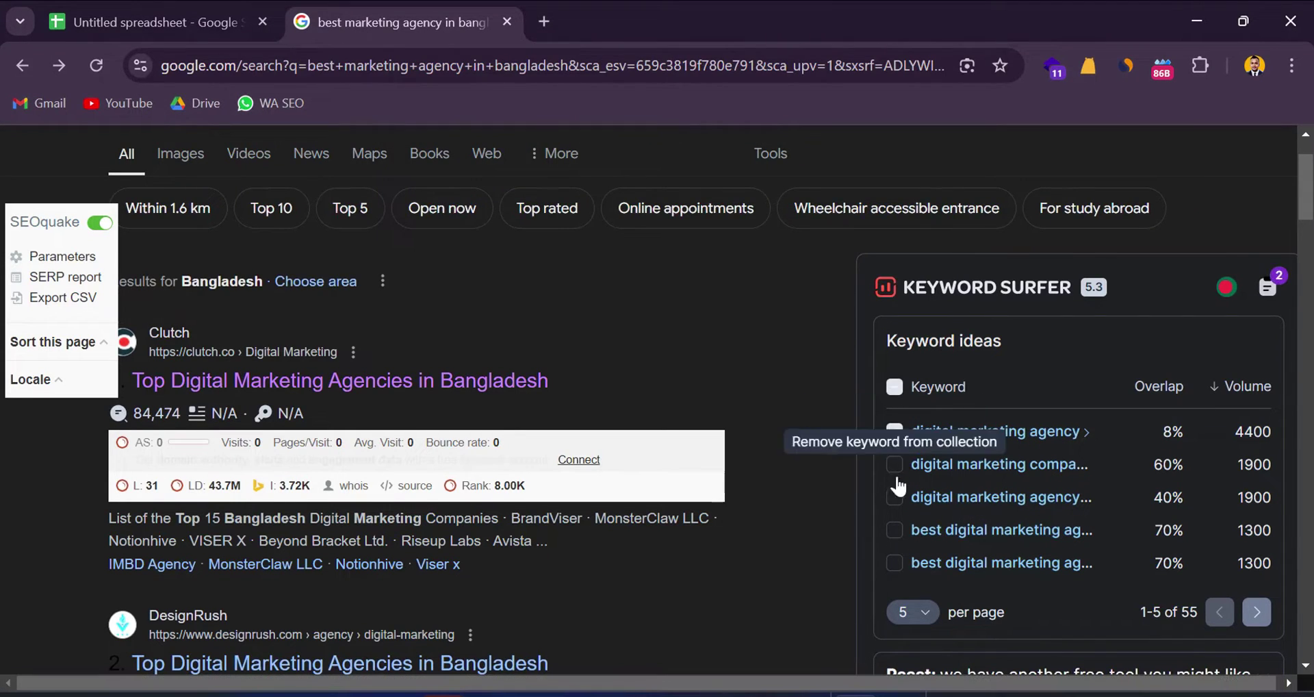
{"action": "left_click", "coordinate": [896, 498]}
{"action": "left_click", "coordinate": [896, 533]}
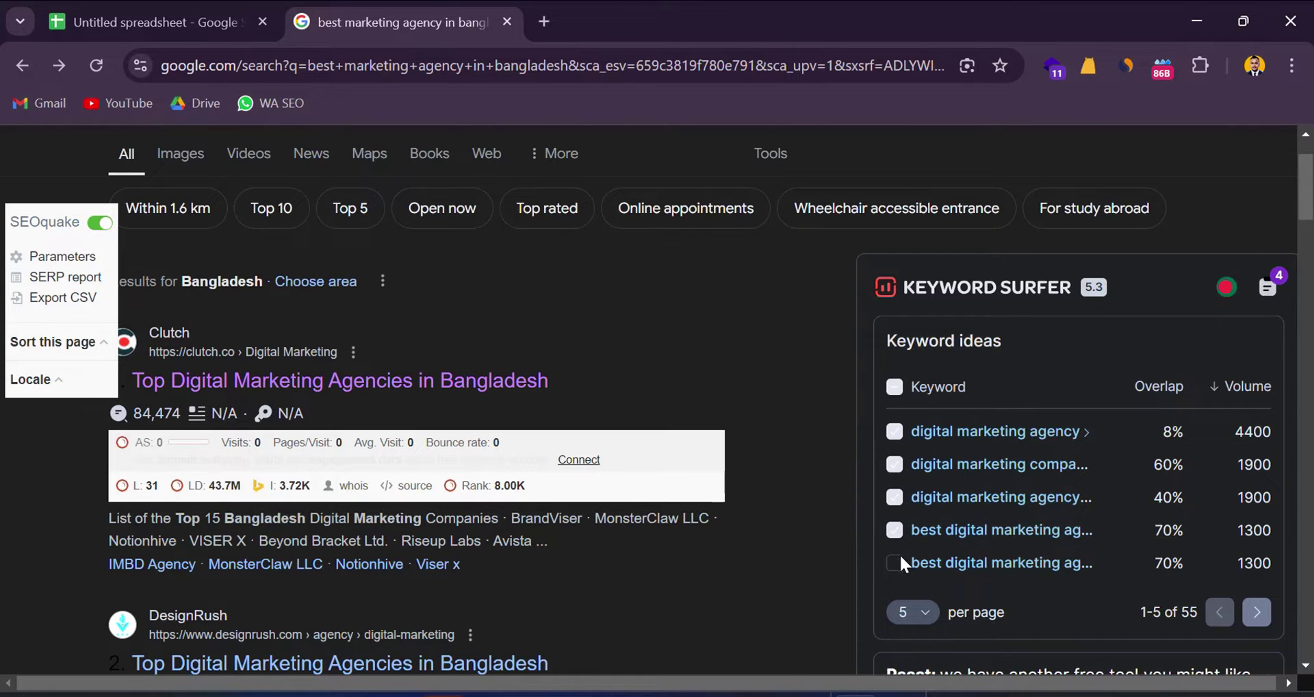
{"action": "left_click", "coordinate": [896, 563]}
View the keyword collection, close it, and deselect all of the listed keyword ideas.
{"action": "left_click", "coordinate": [1270, 290]}
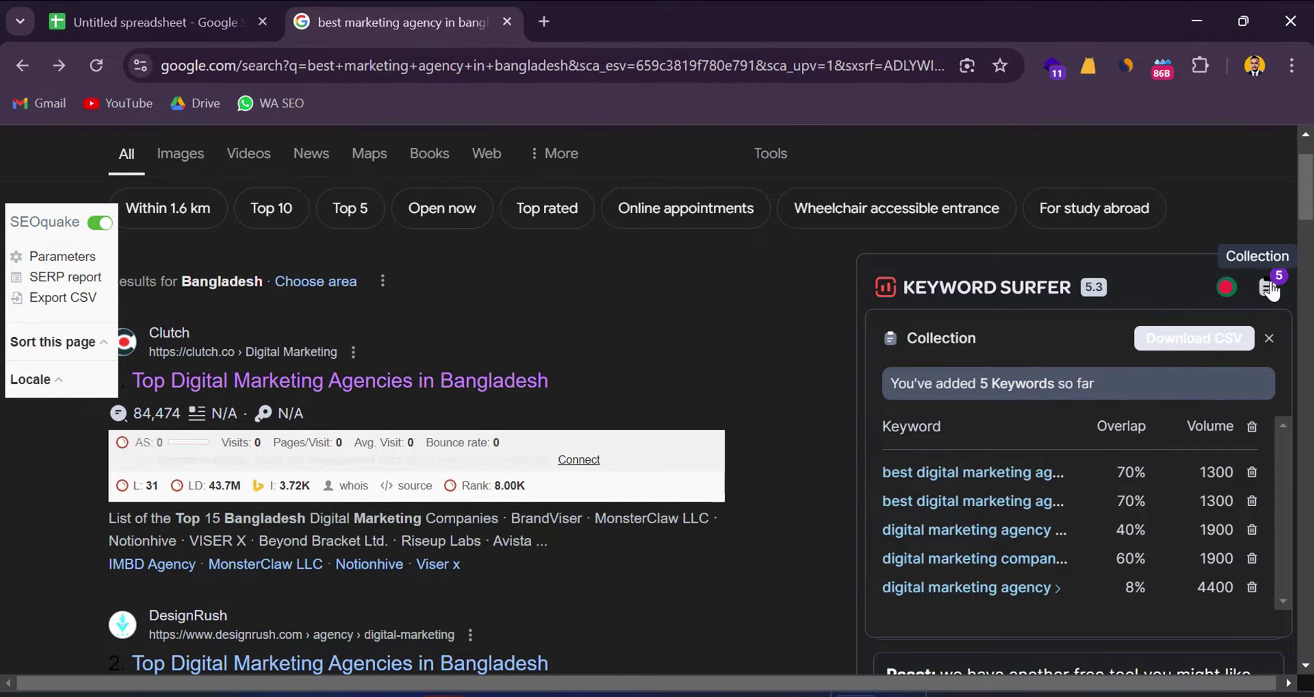
{"action": "left_click", "coordinate": [1275, 281]}
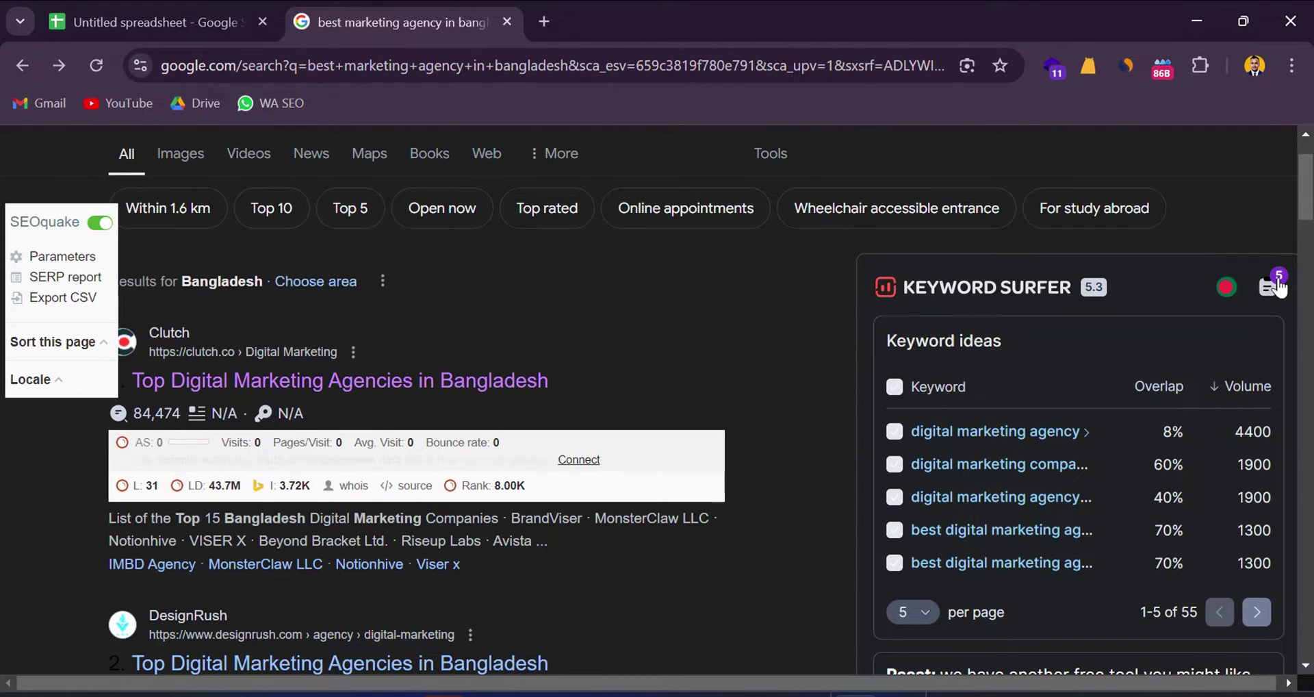
{"action": "left_click", "coordinate": [894, 388]}
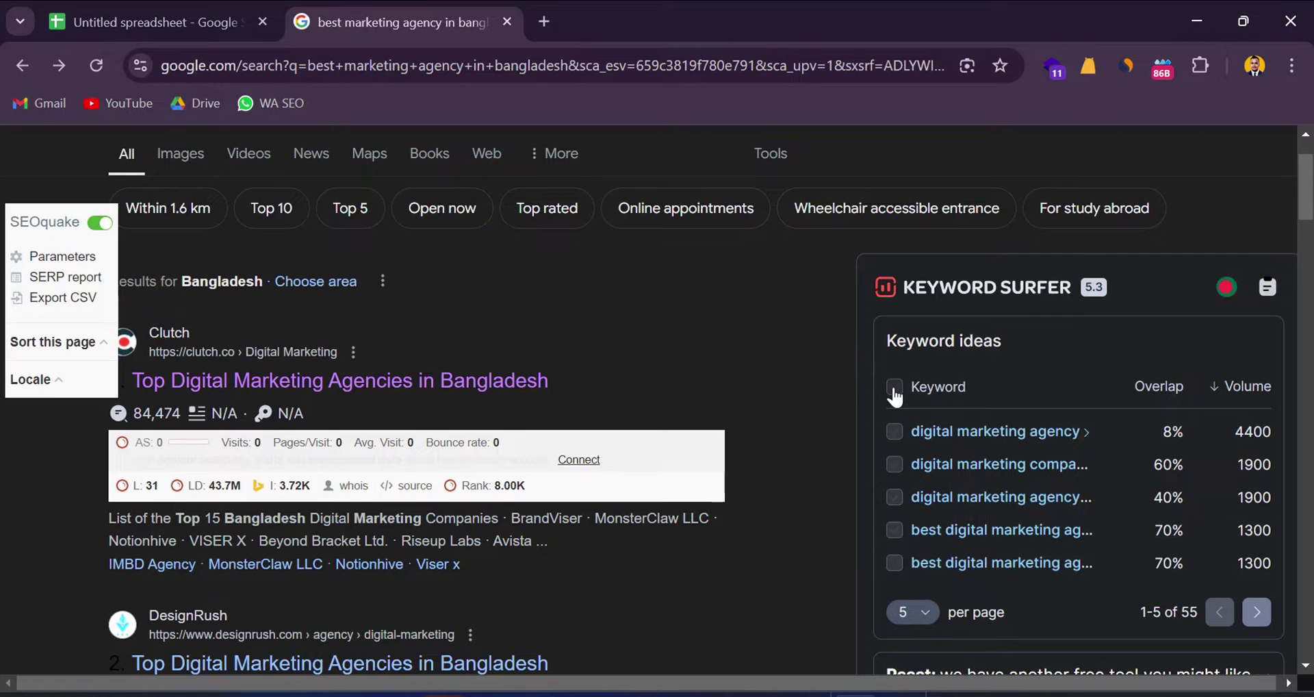
Add all five listed keyword ideas to the collection at once, and download and open the collection's CSV file.
{"action": "left_click", "coordinate": [894, 389]}
{"action": "left_click", "coordinate": [1268, 286]}
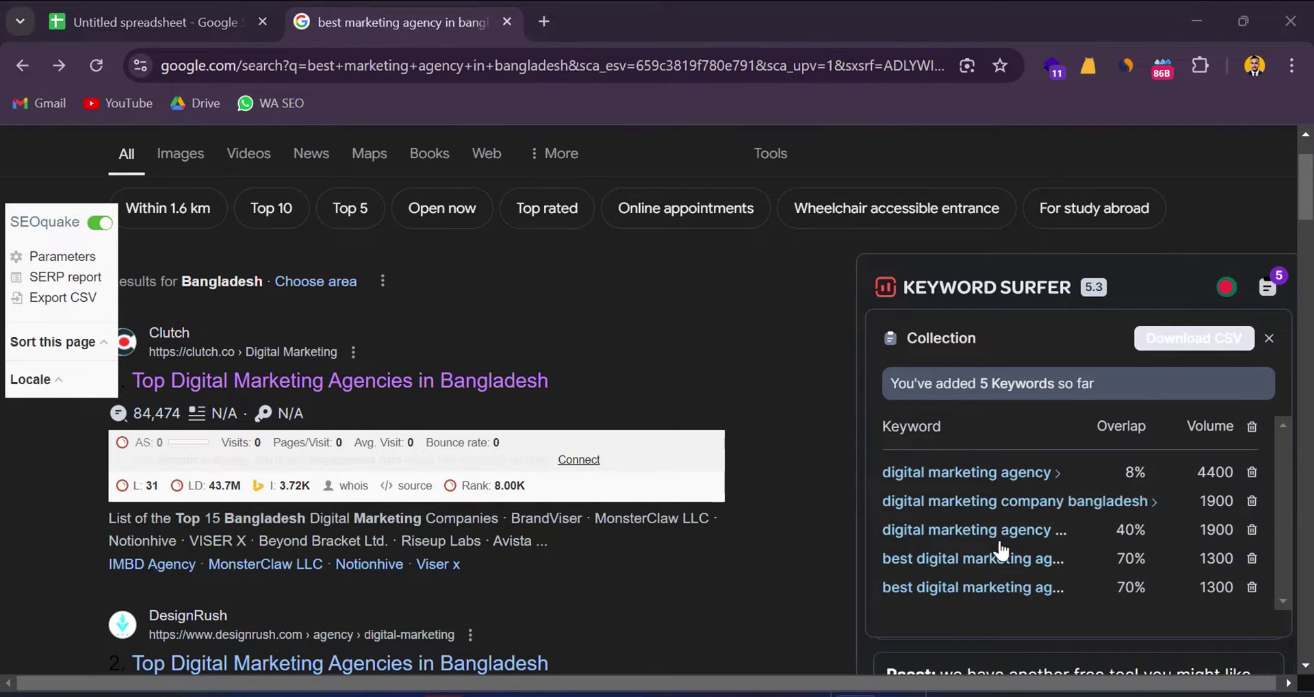
{"action": "left_click", "coordinate": [1188, 349]}
{"action": "left_click", "coordinate": [1187, 349]}
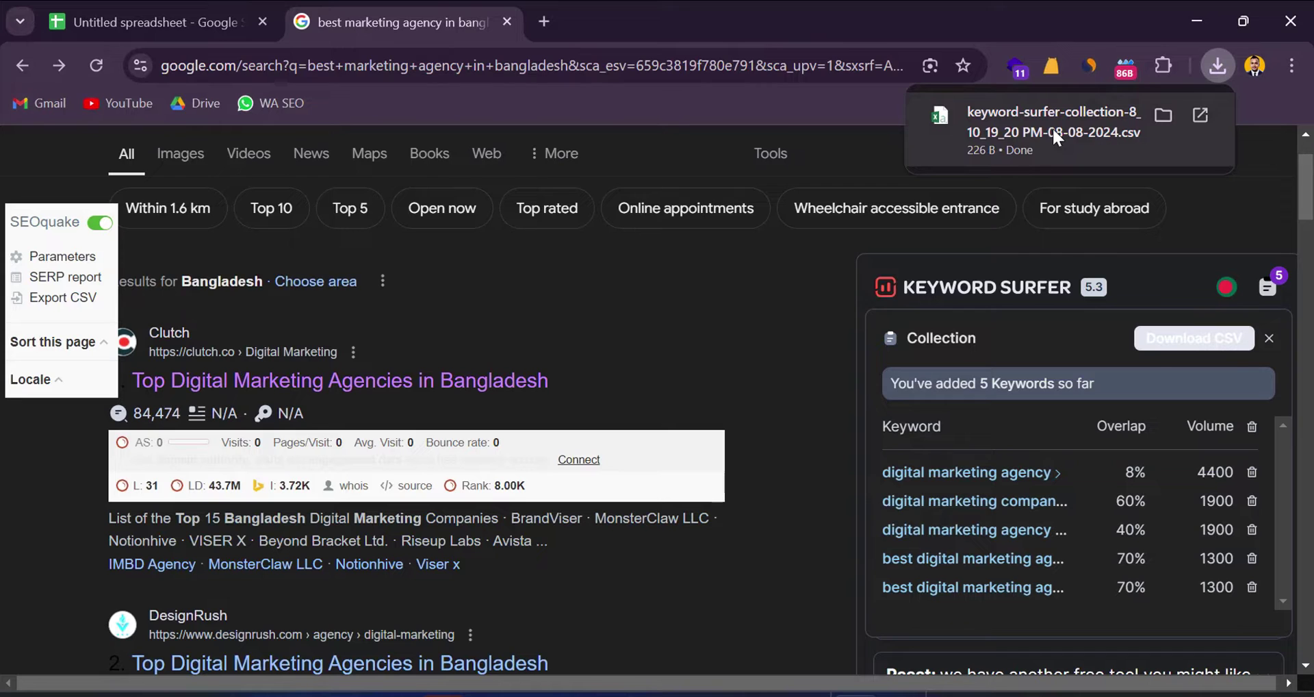
{"action": "left_click", "coordinate": [1054, 131]}
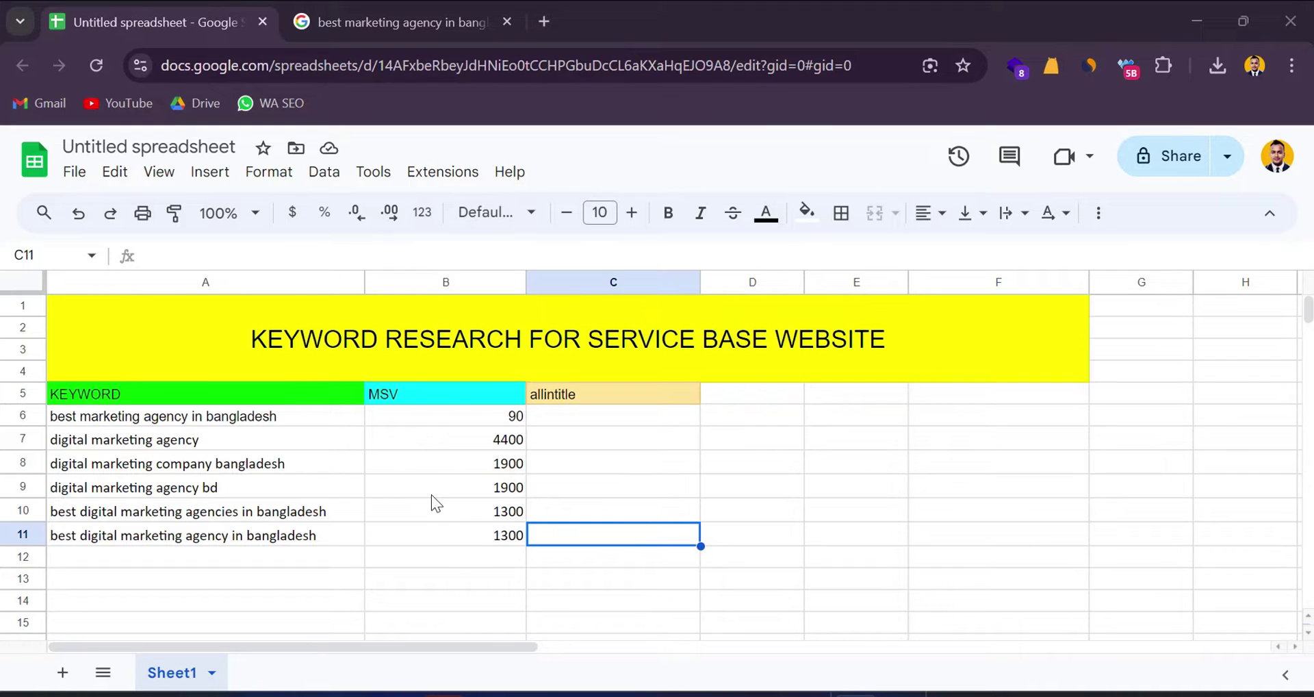
Review the Google results down to the "People also search for" suggestions and return to the keyword spreadsheet.
{"action": "left_click", "coordinate": [345, 16]}
{"action": "scroll", "coordinate": [632, 371], "scroll_direction": "down", "scroll_amount": 15}
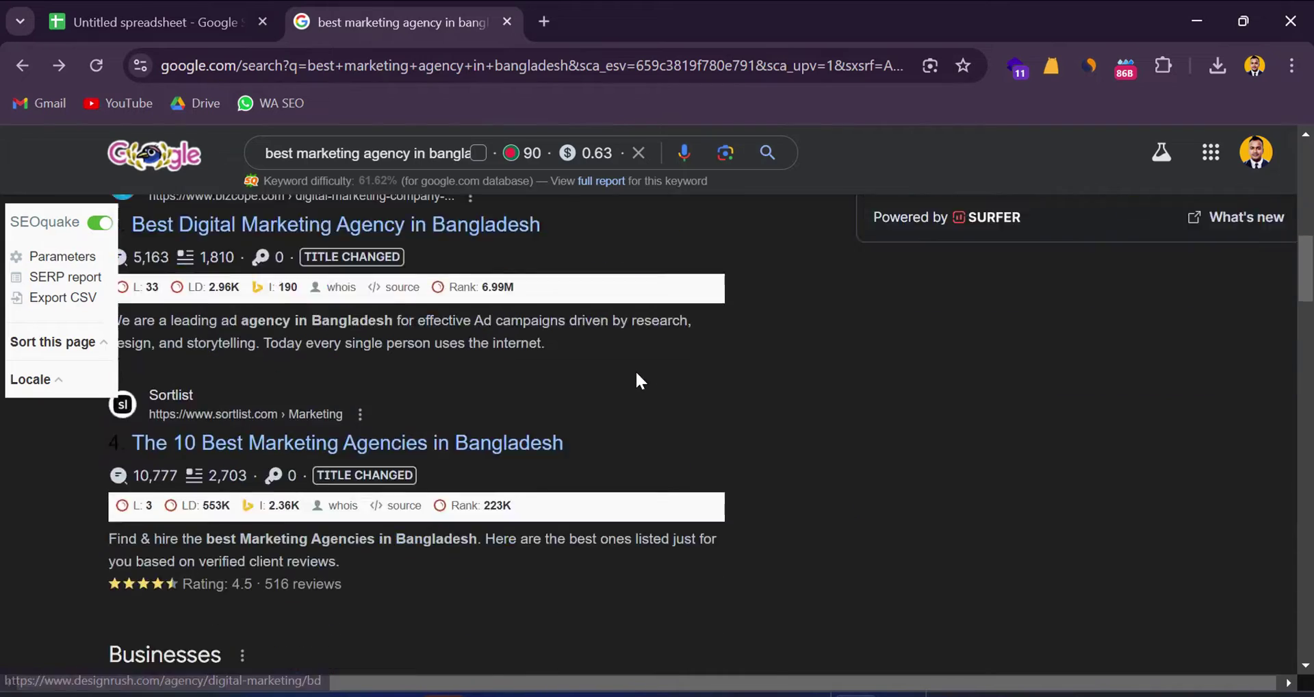
{"action": "scroll", "coordinate": [849, 397], "scroll_direction": "down", "scroll_amount": 15}
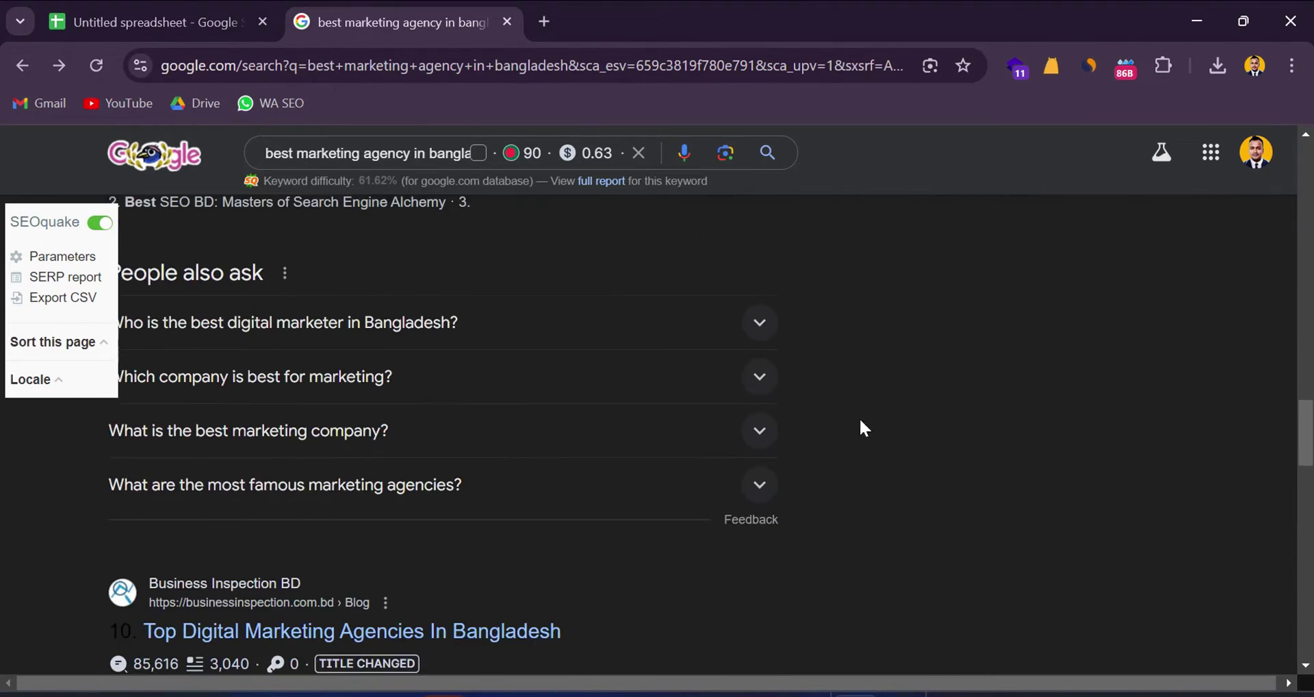
{"action": "scroll", "coordinate": [785, 416], "scroll_direction": "down", "scroll_amount": 15}
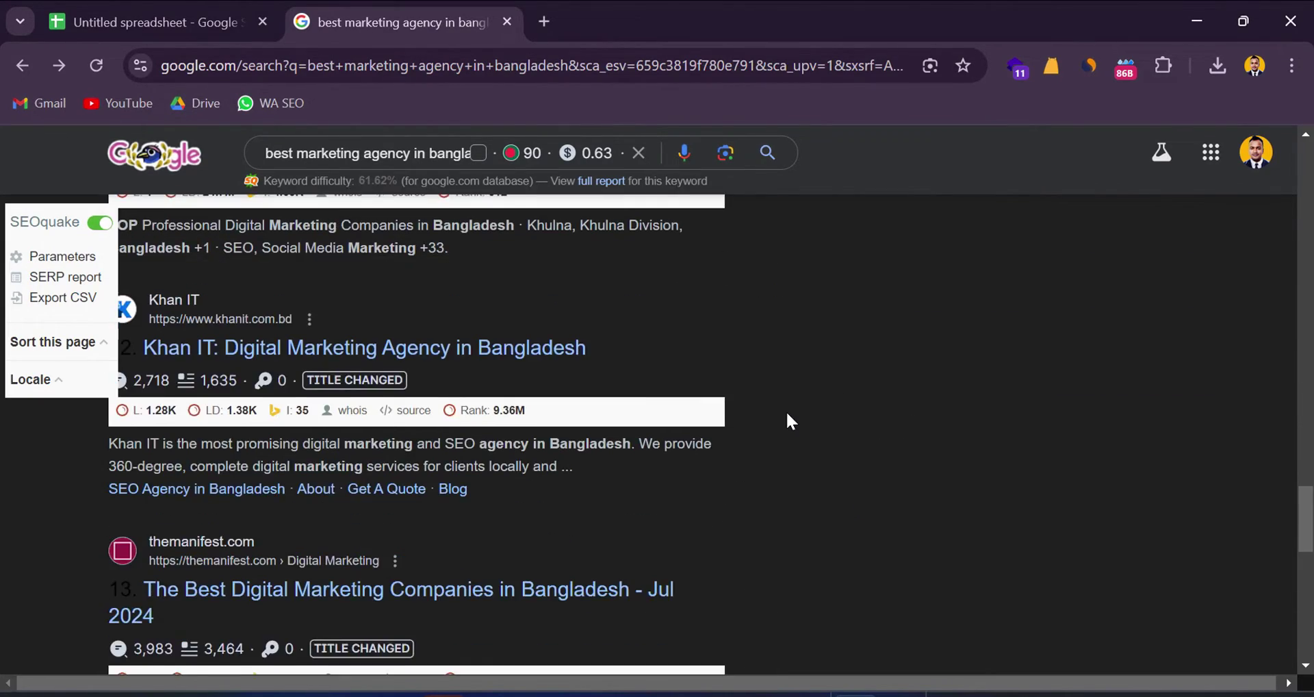
{"action": "scroll", "coordinate": [785, 418], "scroll_direction": "up", "scroll_amount": 3}
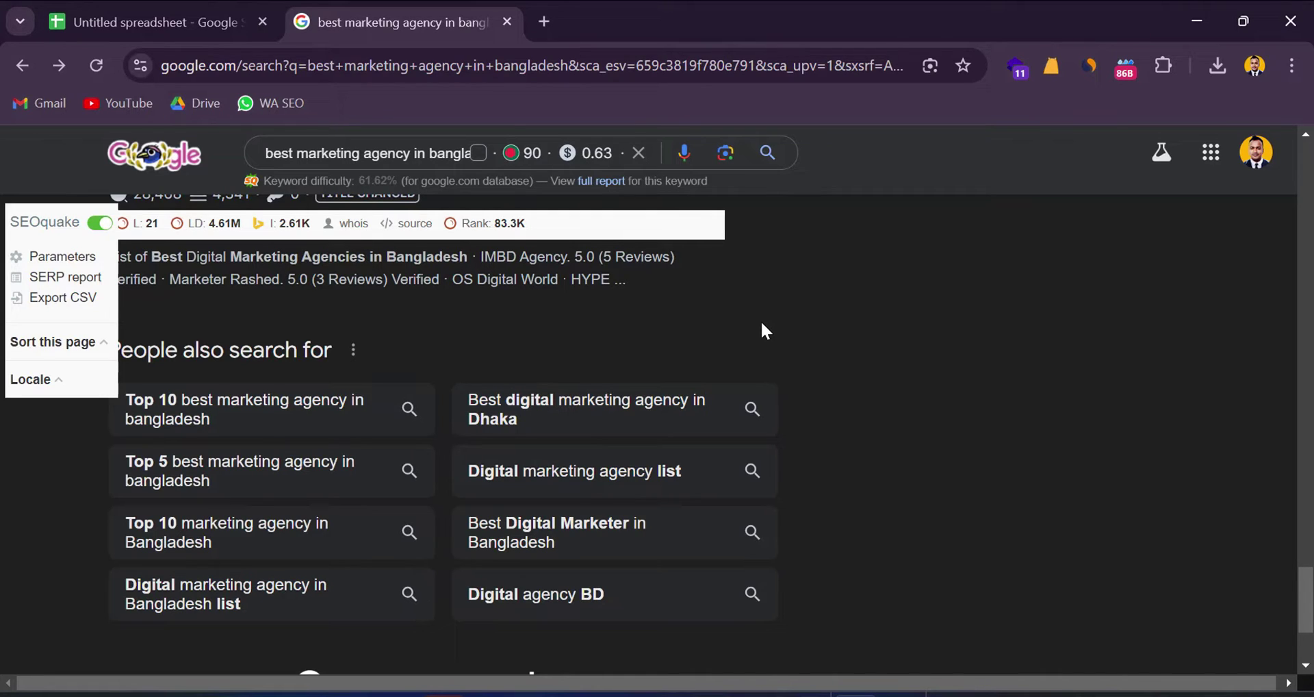
{"action": "left_click", "coordinate": [121, 19]}
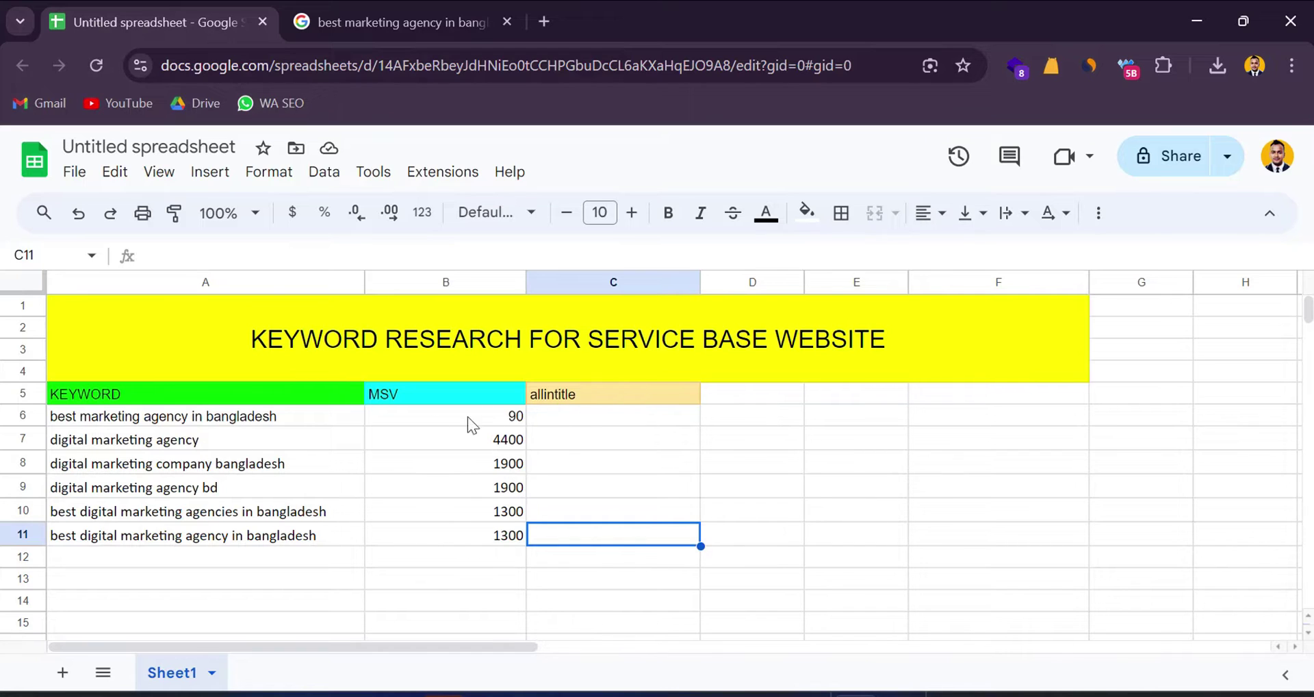
Copy the keyword "digital marketing agency" from the spreadsheet and search Google for "allintitle:digital marketing agency".
{"action": "double_click", "coordinate": [219, 440]}
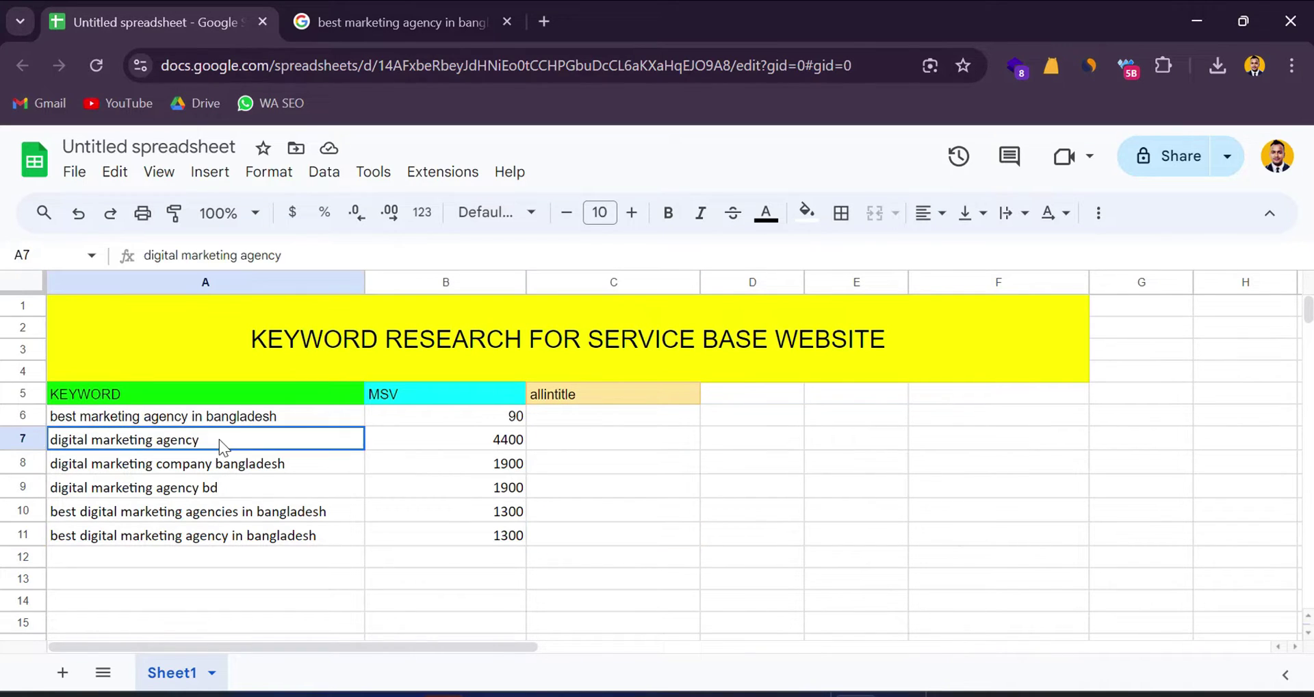
{"action": "left_click_drag", "start_coordinate": [217, 439], "coordinate": [33, 440]}
{"action": "key", "text": "ctrl+c"}
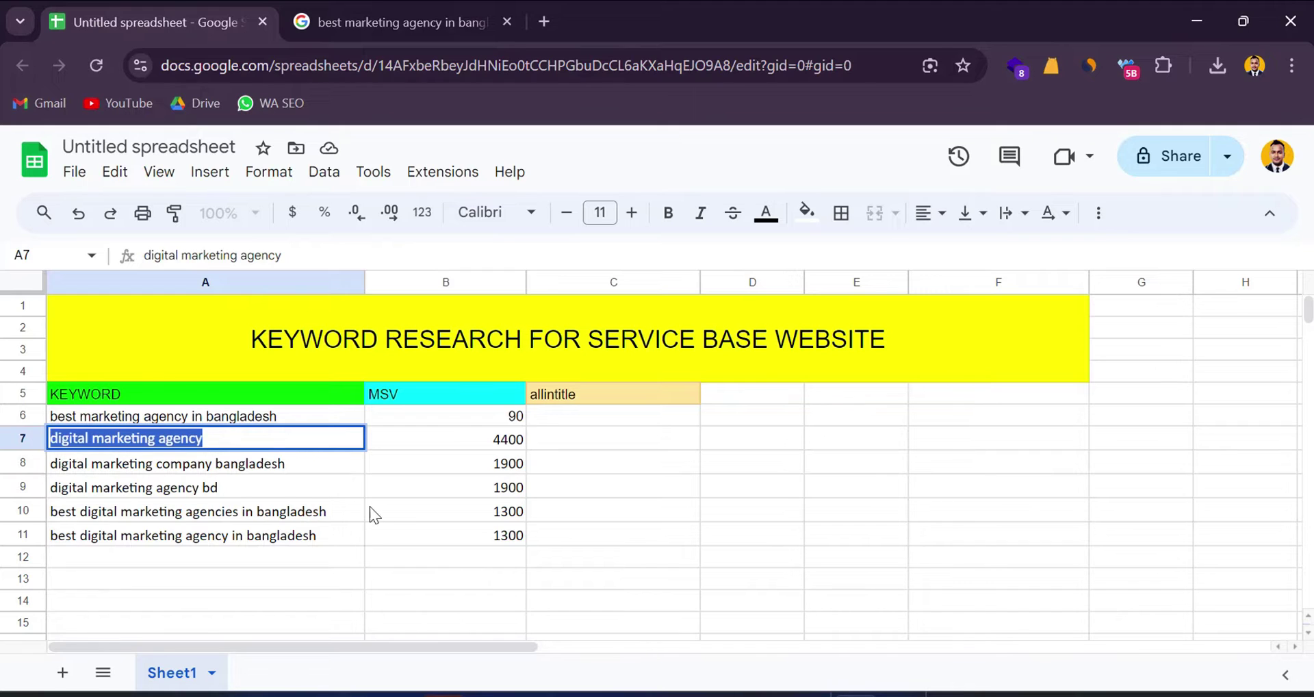
{"action": "left_click", "coordinate": [356, 15]}
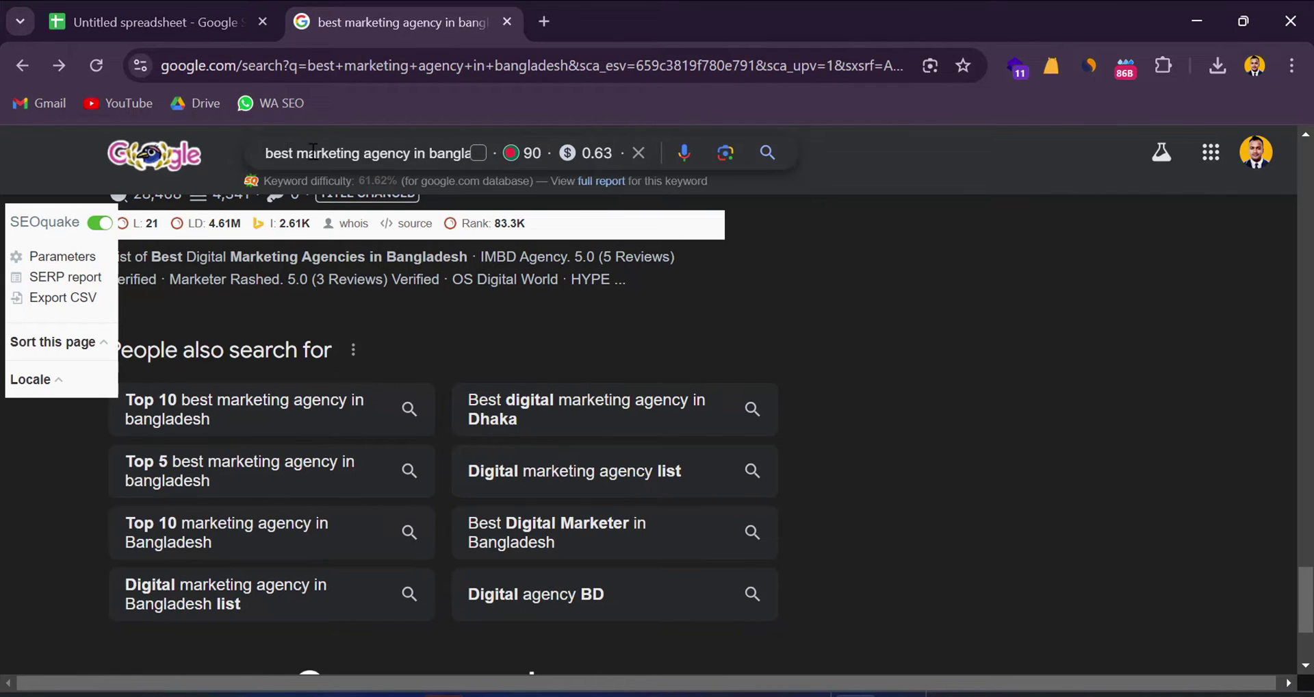
{"action": "triple_click", "coordinate": [433, 150]}
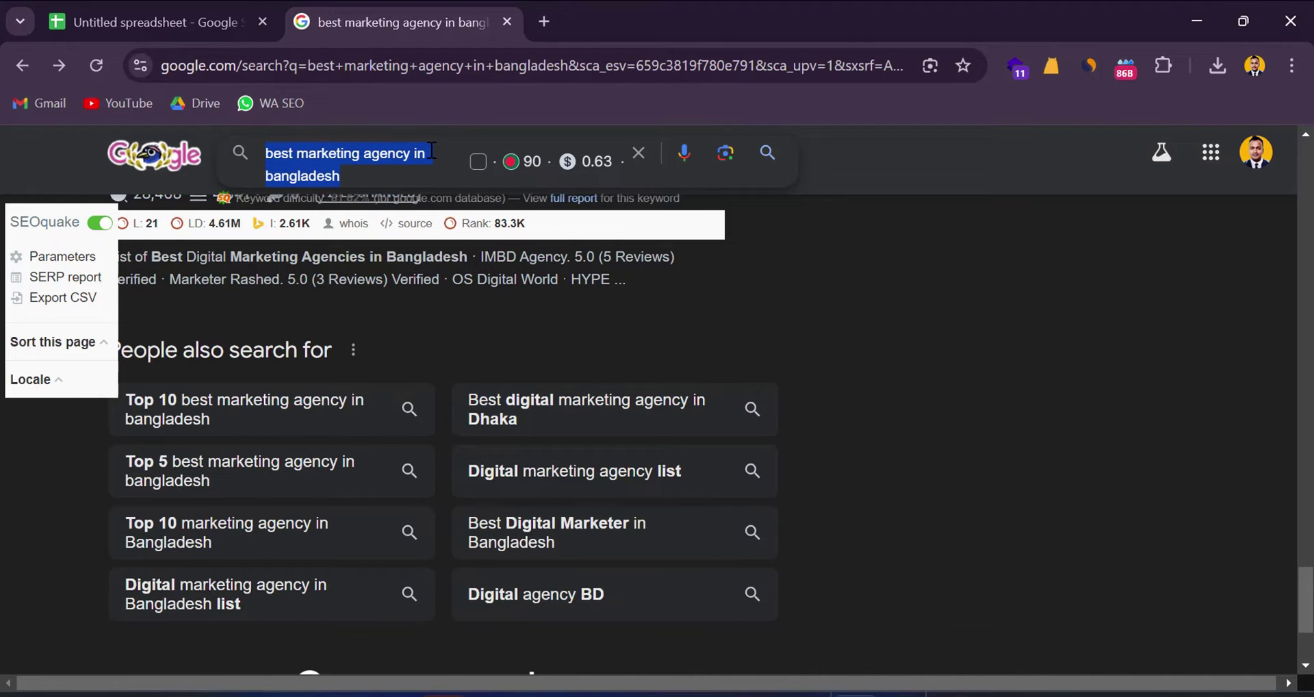
{"action": "type", "text": "allion"}
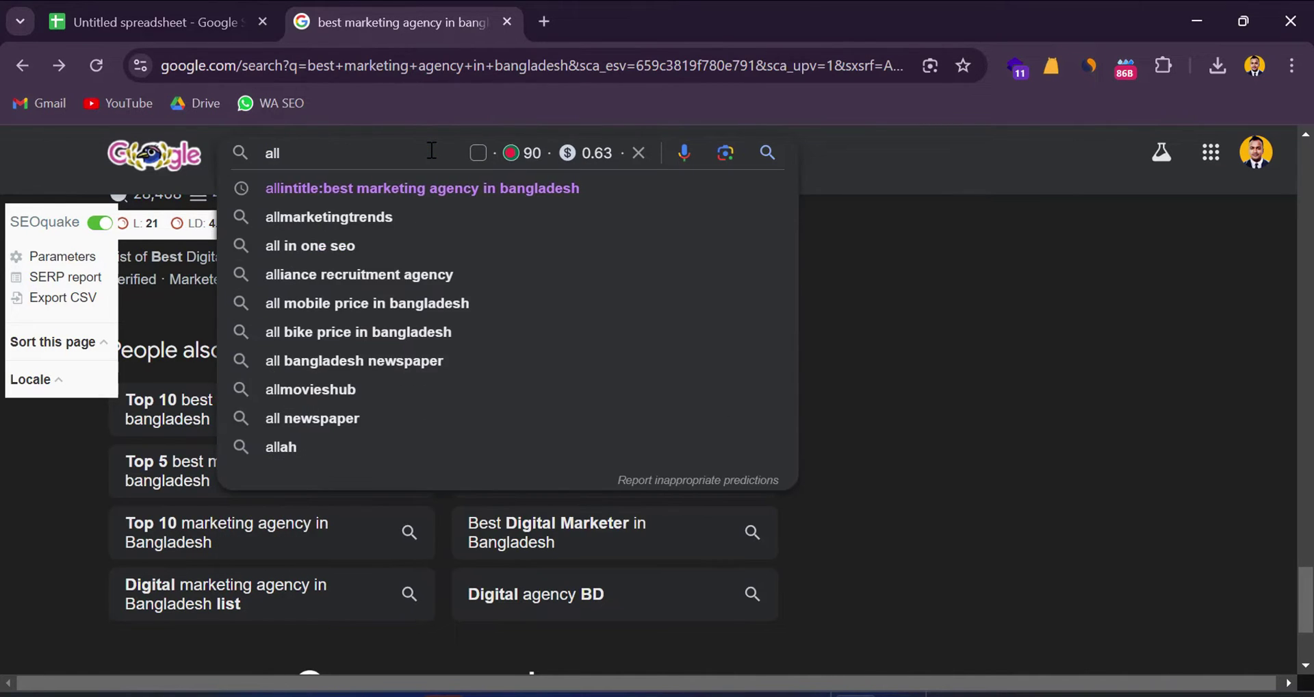
{"action": "key", "text": "BackSpace"}
{"action": "key", "text": "BackSpace"}
{"action": "type", "text": "ntitle"}
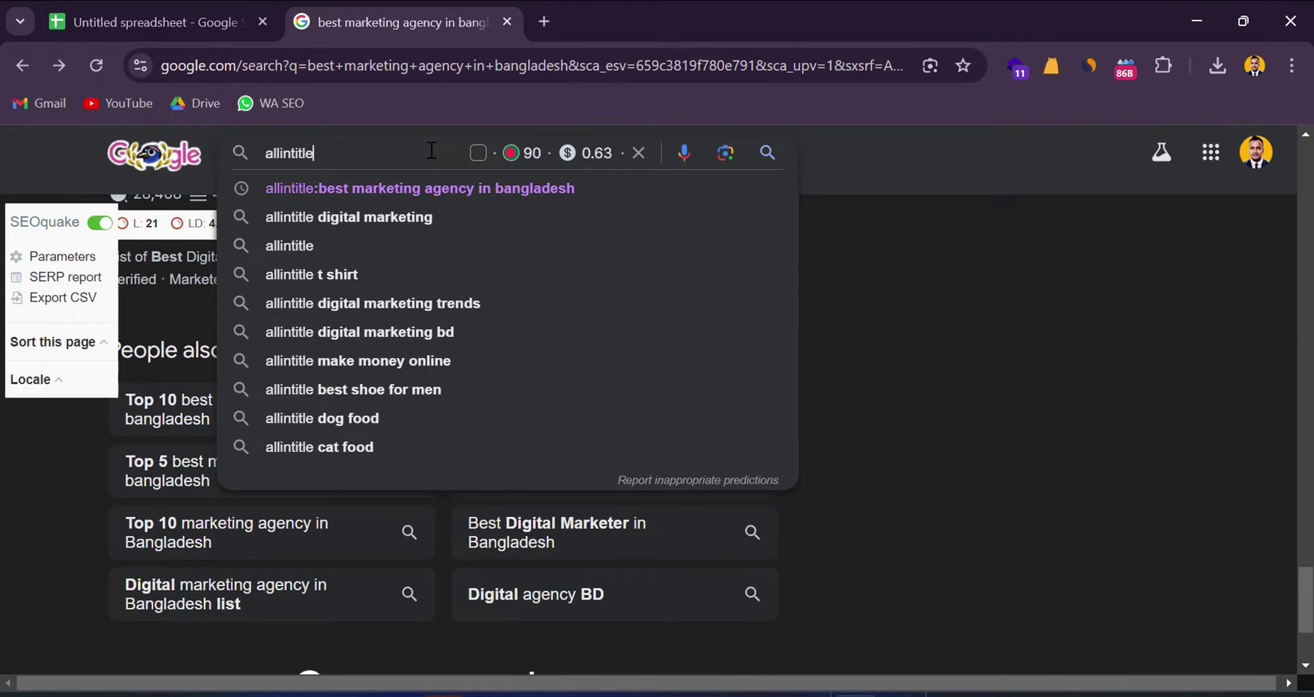
{"action": "type", "text": ":"}
{"action": "key", "text": "ctrl+v"}
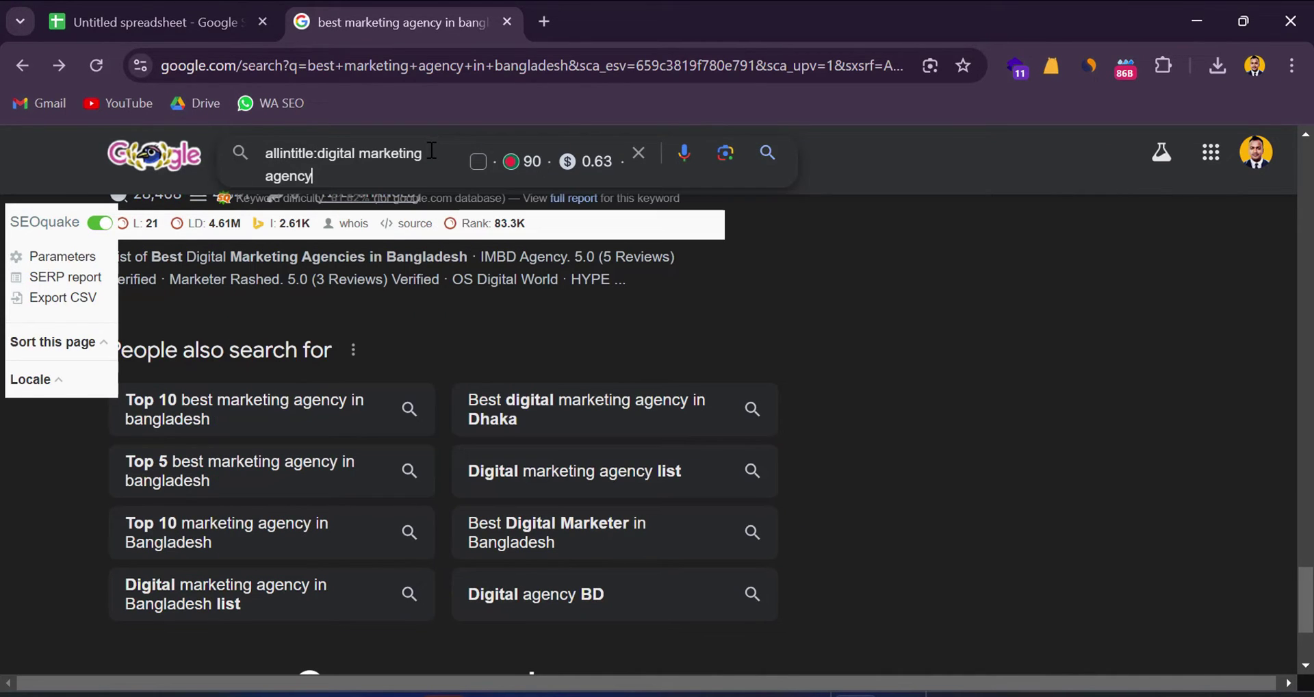
{"action": "key", "text": "Return"}
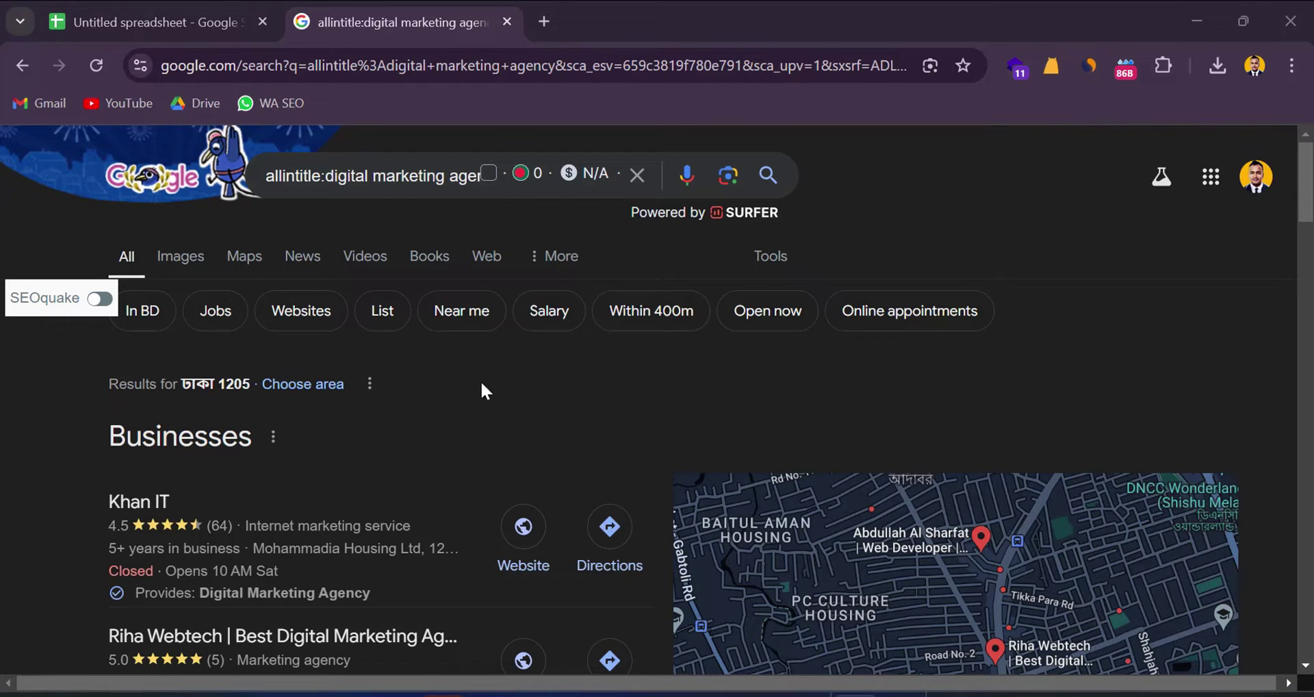
Show the Google result count for the "digital marketing agency" allintitle query and compare it with the search phrase.
{"action": "left_click", "coordinate": [758, 260]}
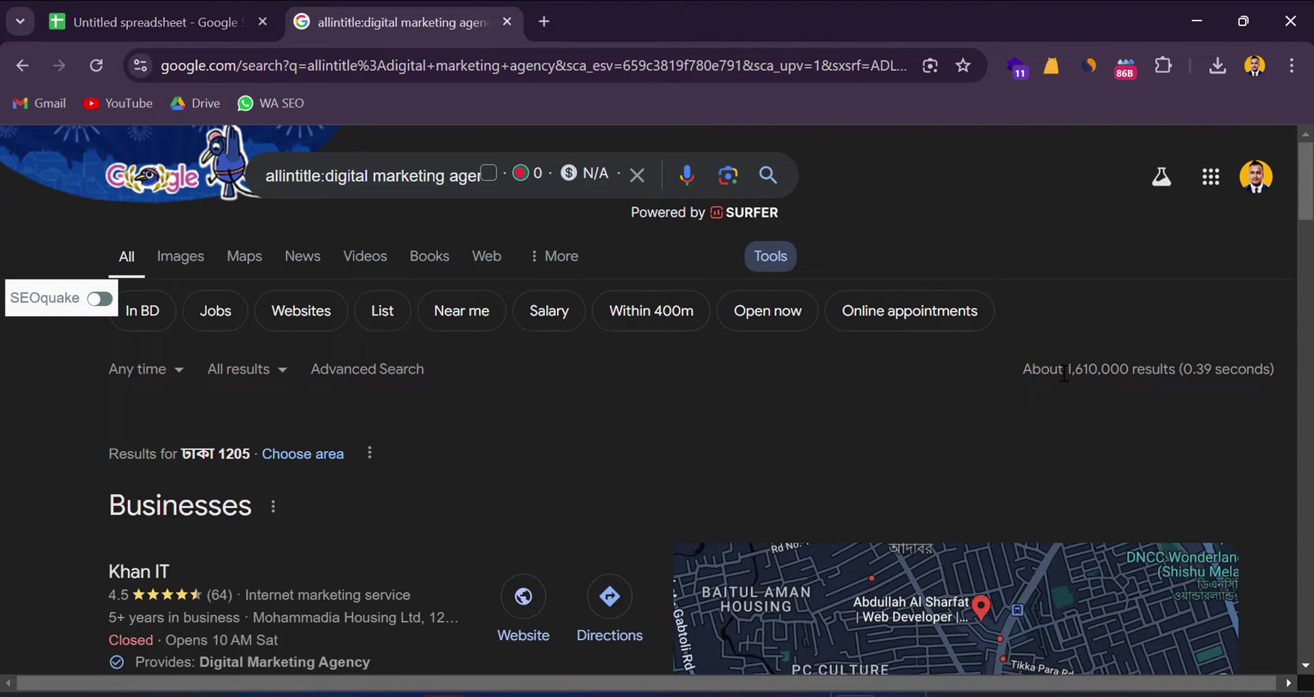
{"action": "left_click_drag", "start_coordinate": [1065, 370], "coordinate": [1141, 370]}
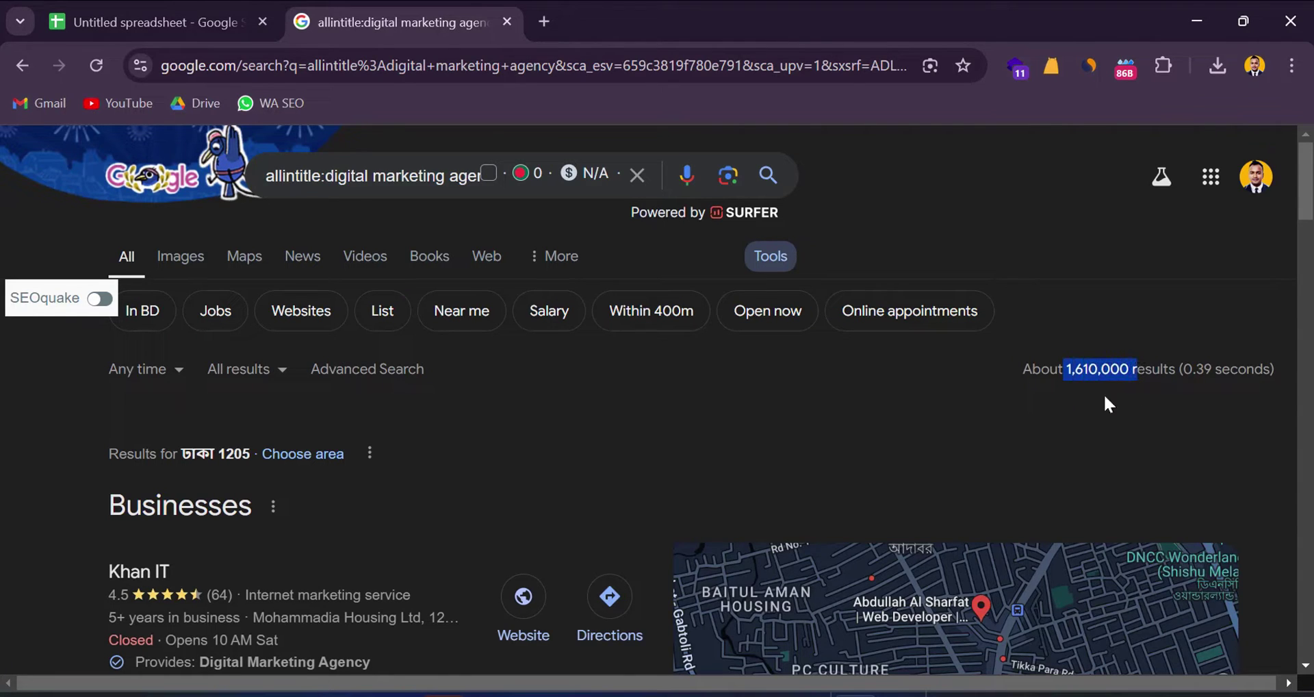
{"action": "left_click", "coordinate": [1131, 396]}
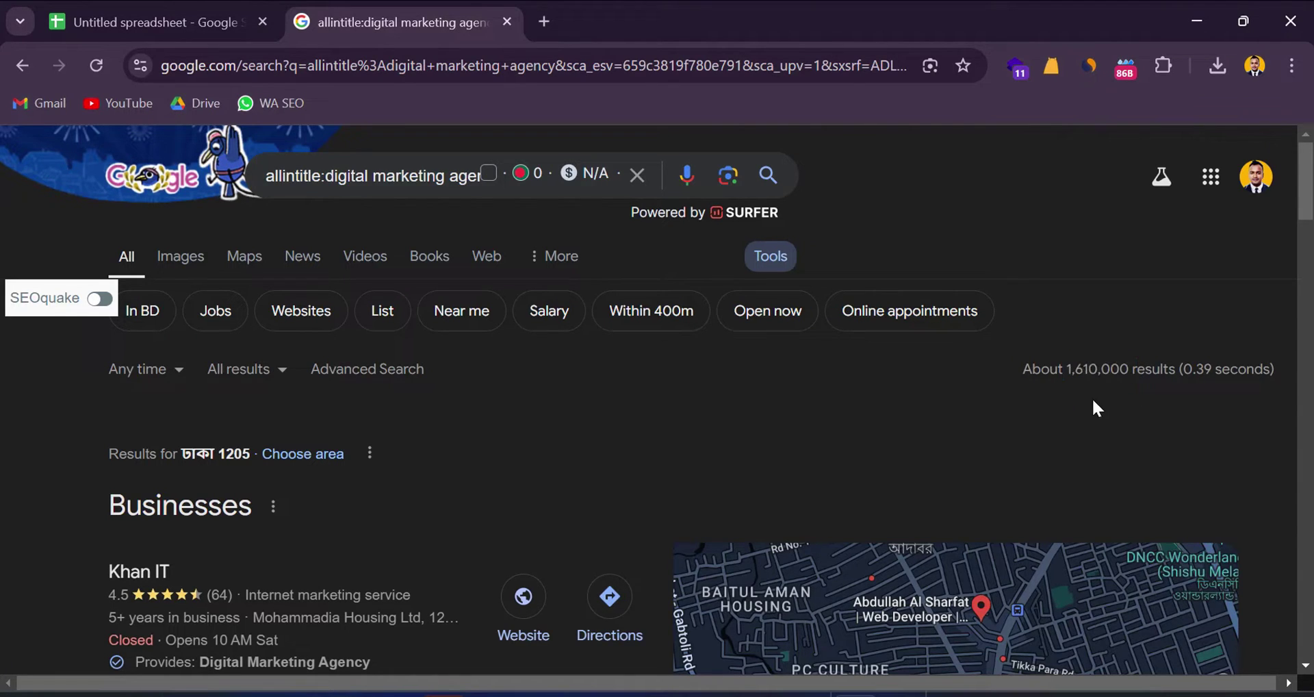
{"action": "left_click", "coordinate": [381, 176]}
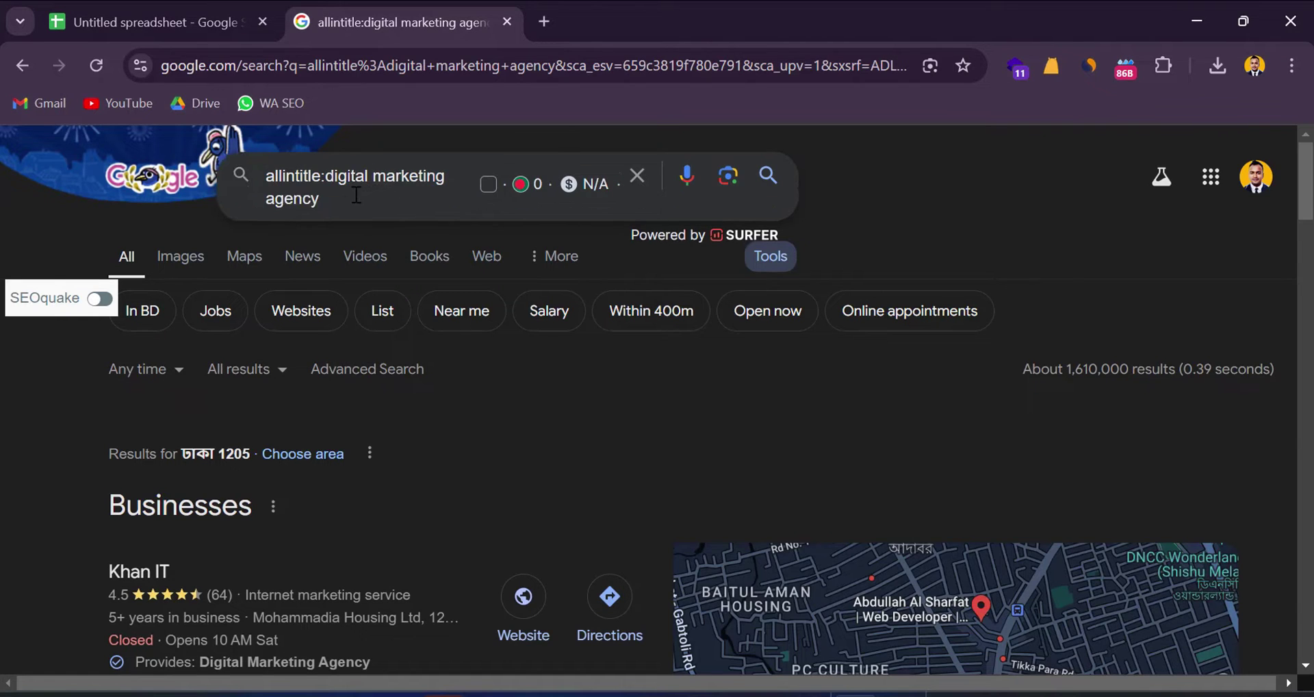
{"action": "left_click_drag", "start_coordinate": [1021, 378], "coordinate": [1277, 373]}
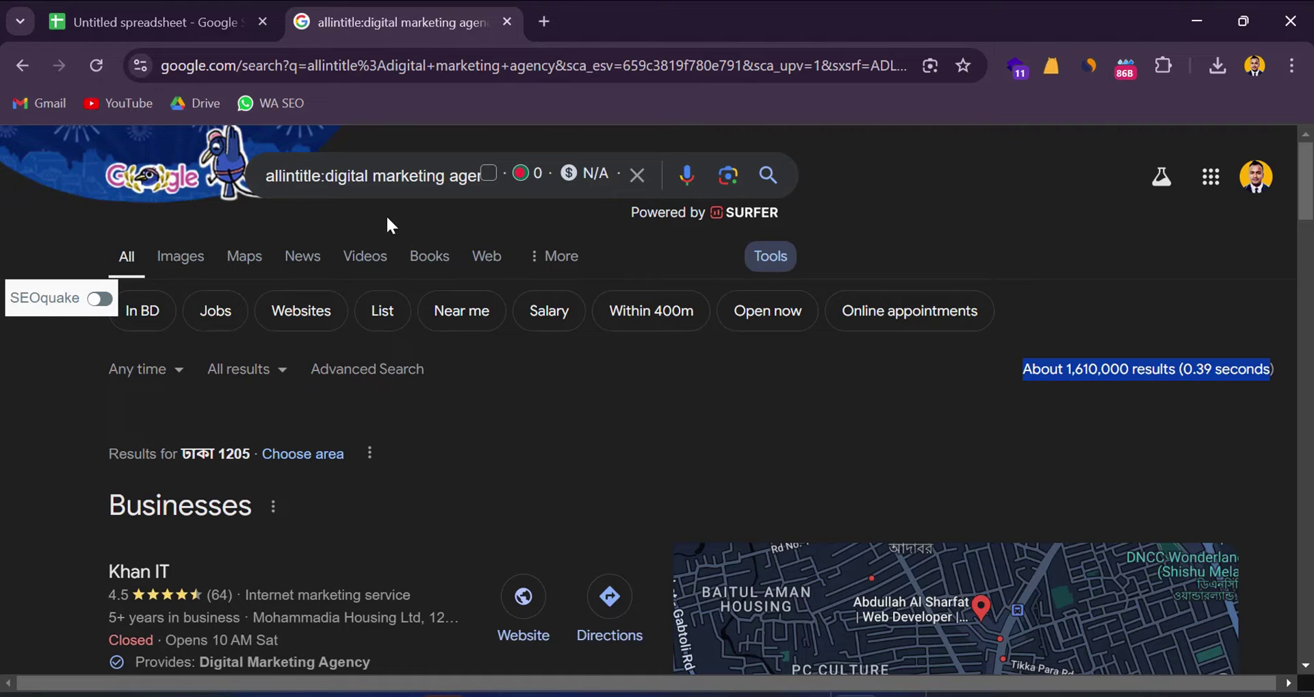
{"action": "left_click", "coordinate": [409, 173]}
{"action": "left_click_drag", "start_coordinate": [1068, 369], "coordinate": [1138, 371]}
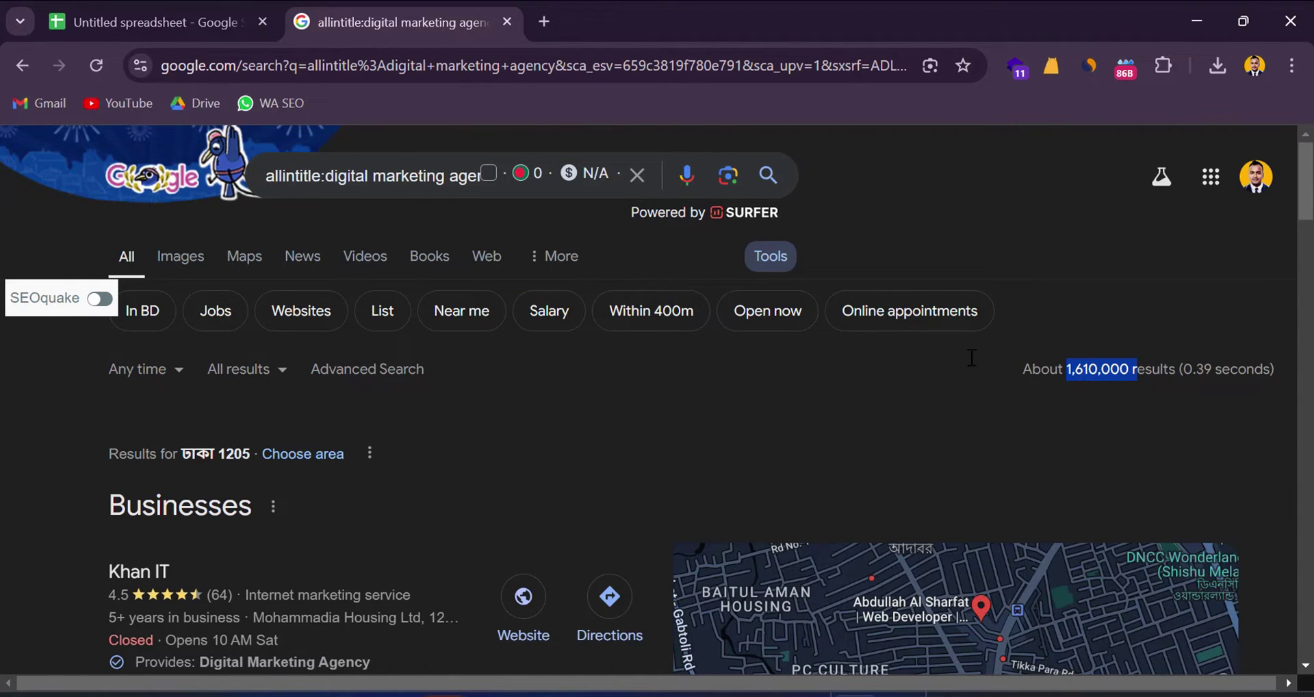
Copy "digital marketing company bangladesh" from the spreadsheet and search Google for it with the allintitle: operator.
{"action": "left_click", "coordinate": [167, 15]}
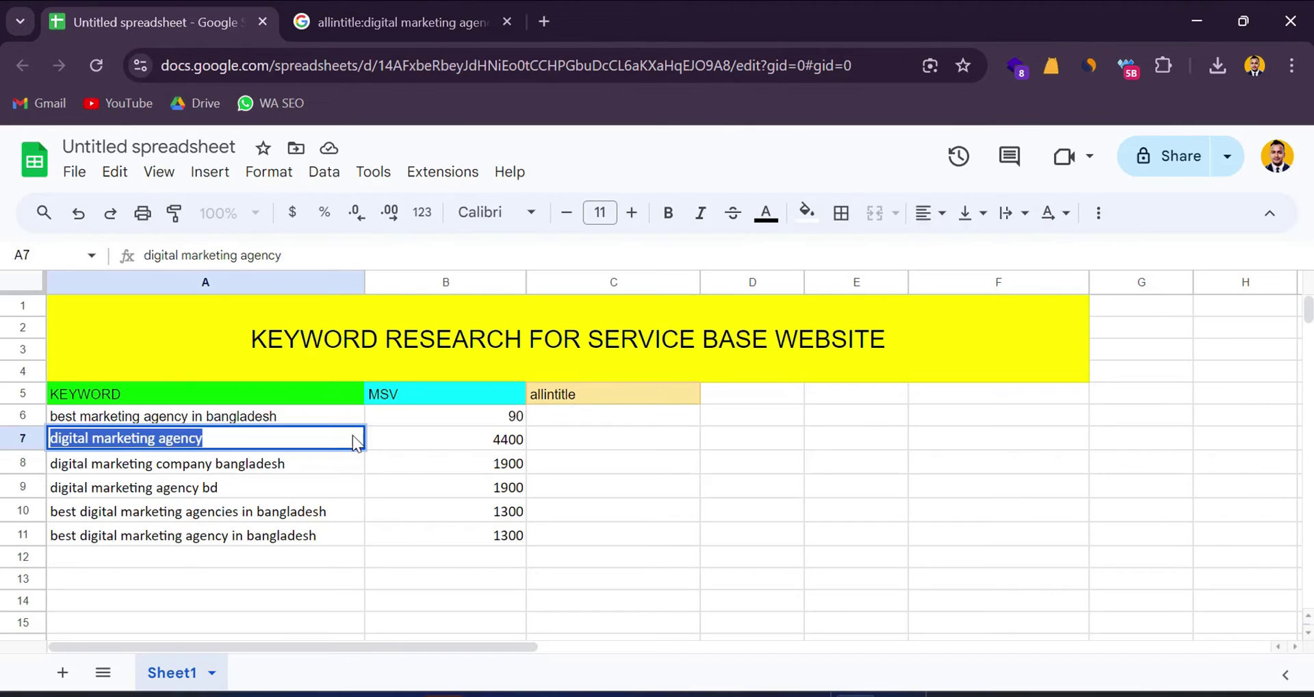
{"action": "left_click", "coordinate": [293, 471]}
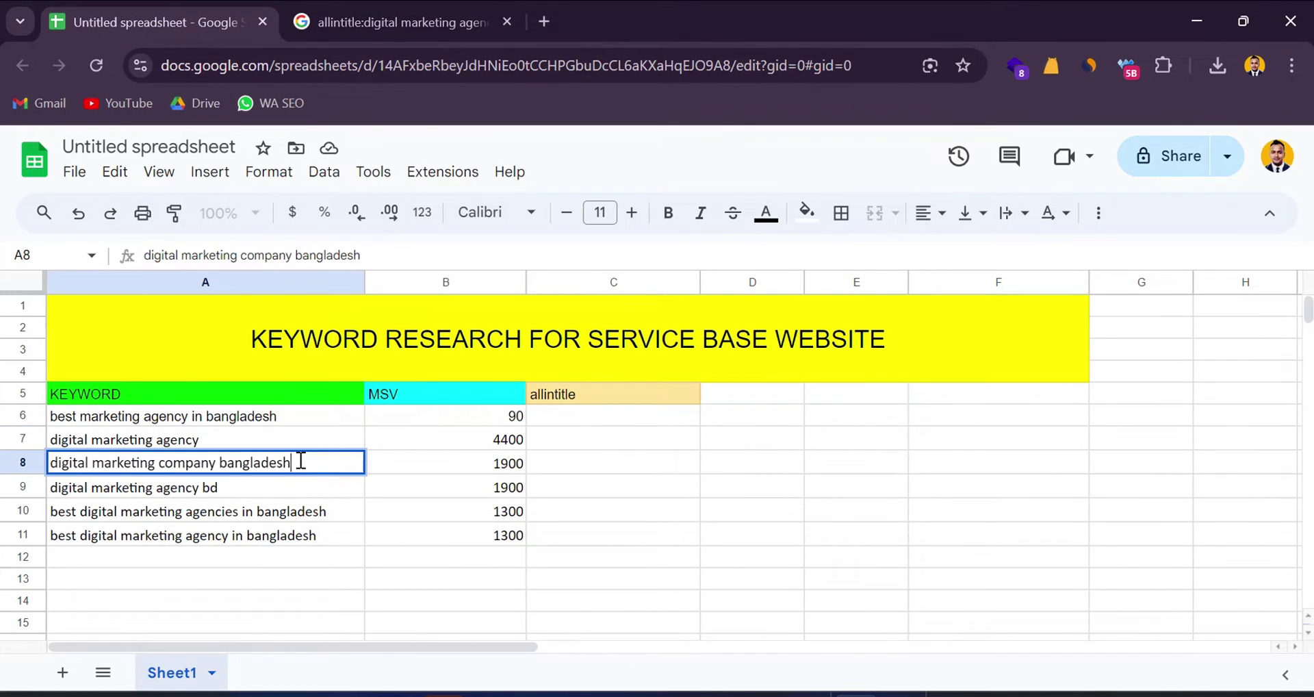
{"action": "left_click_drag", "start_coordinate": [301, 462], "coordinate": [3, 475]}
{"action": "key", "text": "ctrl+c"}
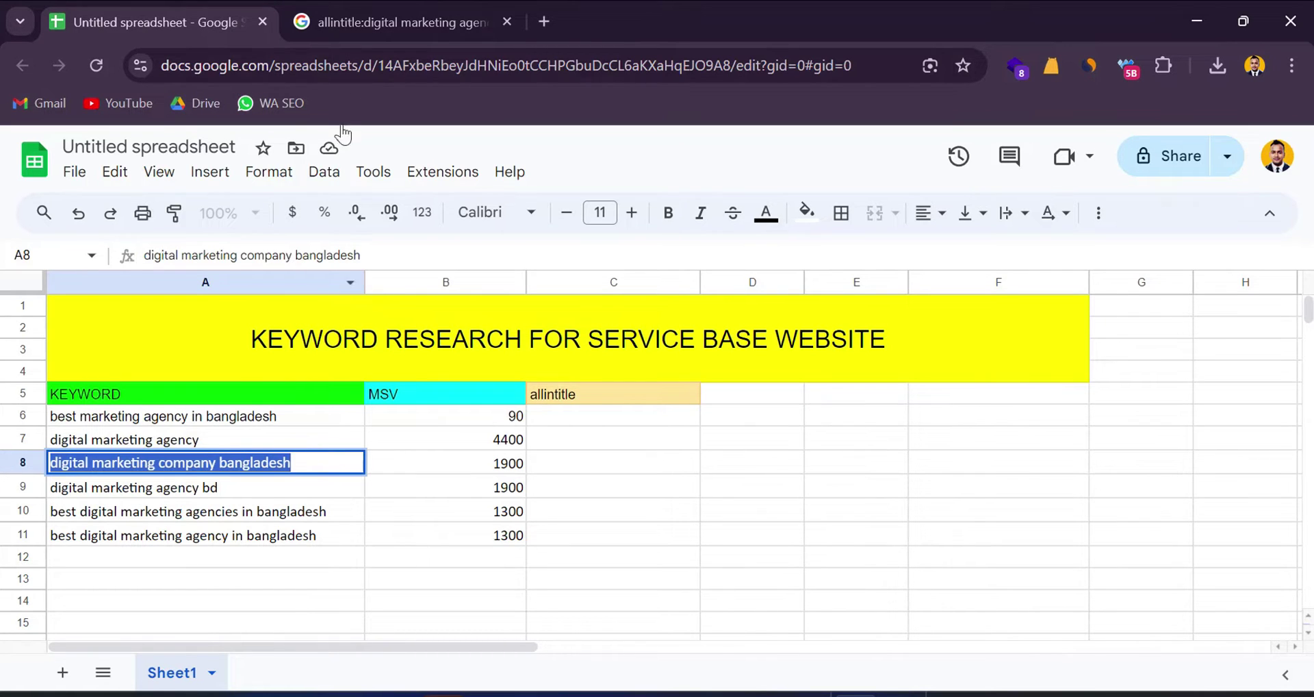
{"action": "left_click", "coordinate": [342, 21]}
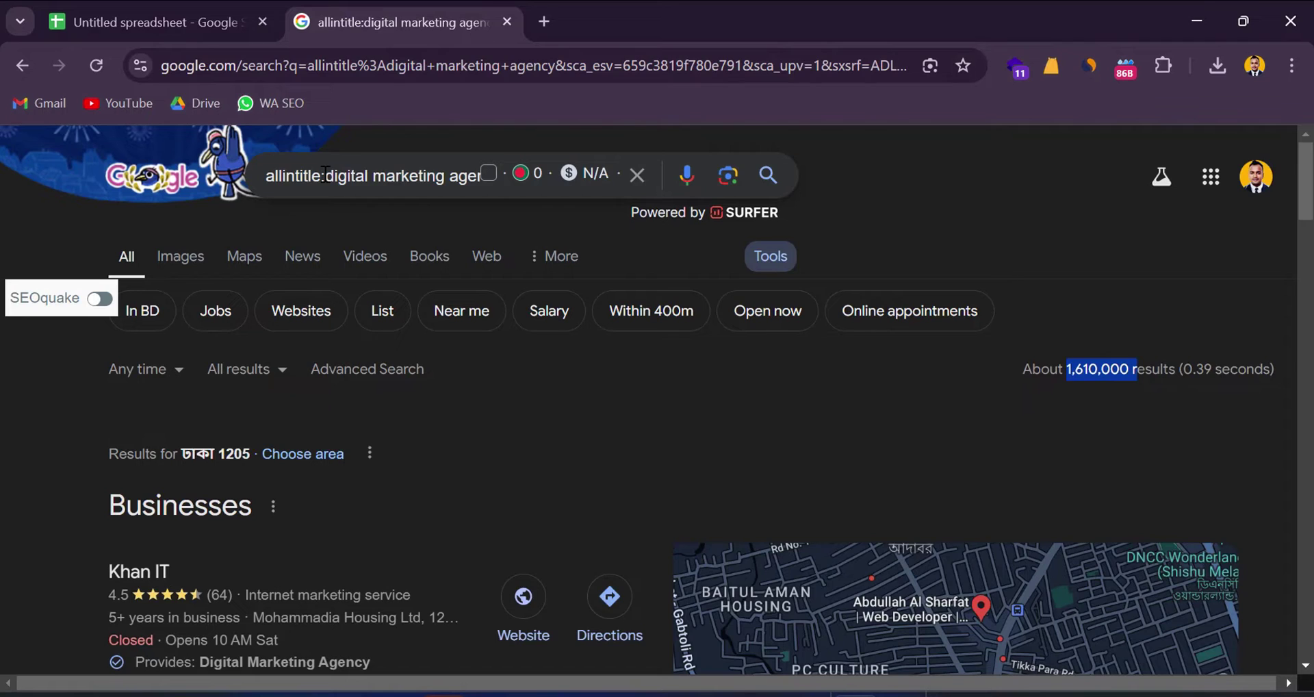
{"action": "left_click_drag", "start_coordinate": [326, 175], "coordinate": [540, 194]}
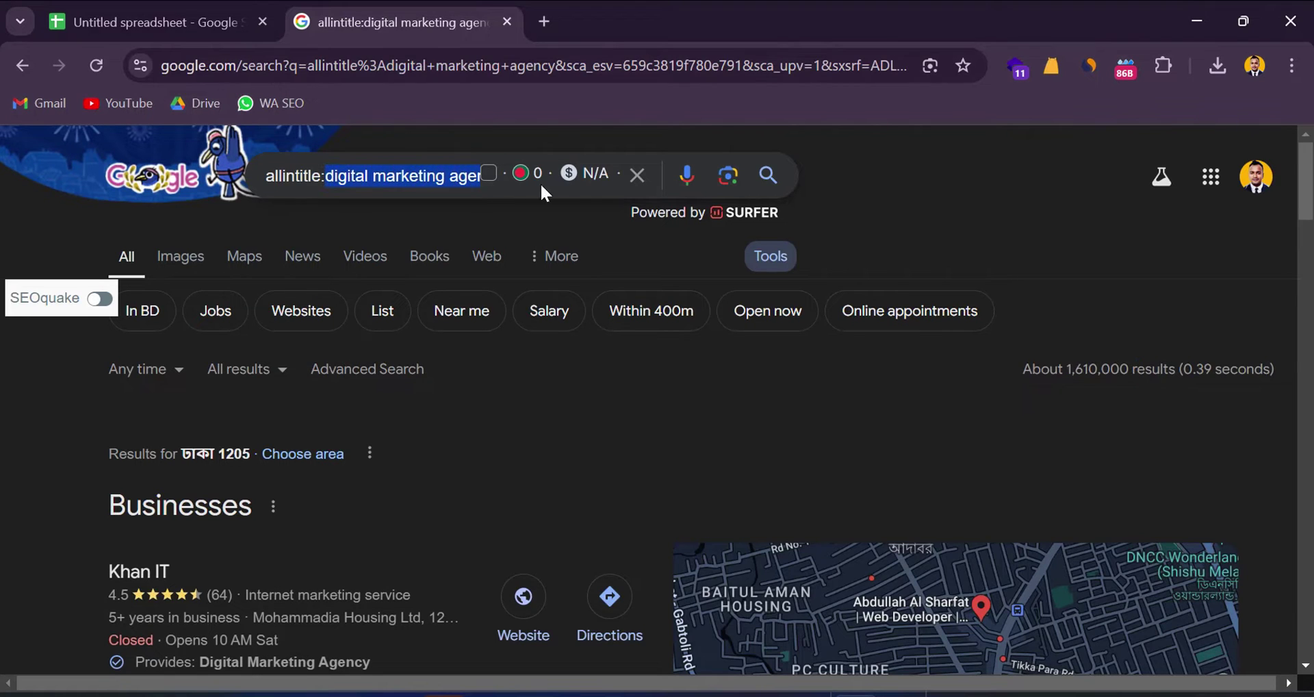
{"action": "key", "text": "ctrl+v"}
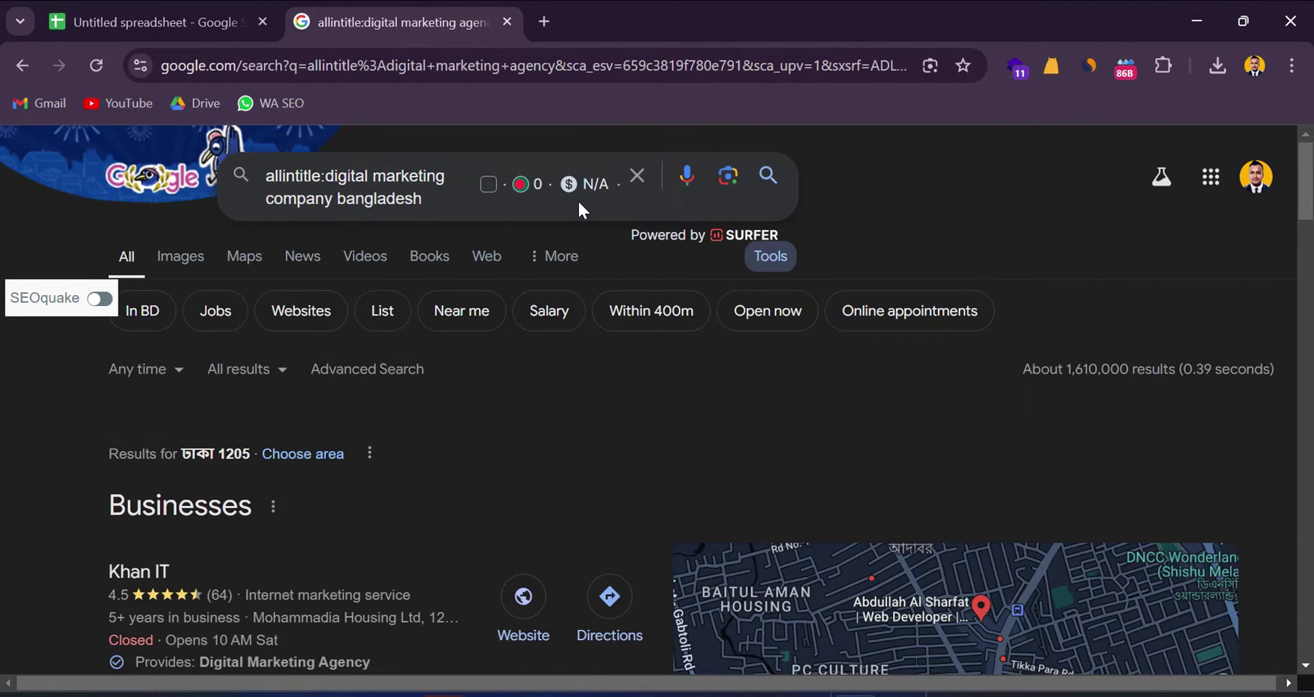
{"action": "key", "text": "Return"}
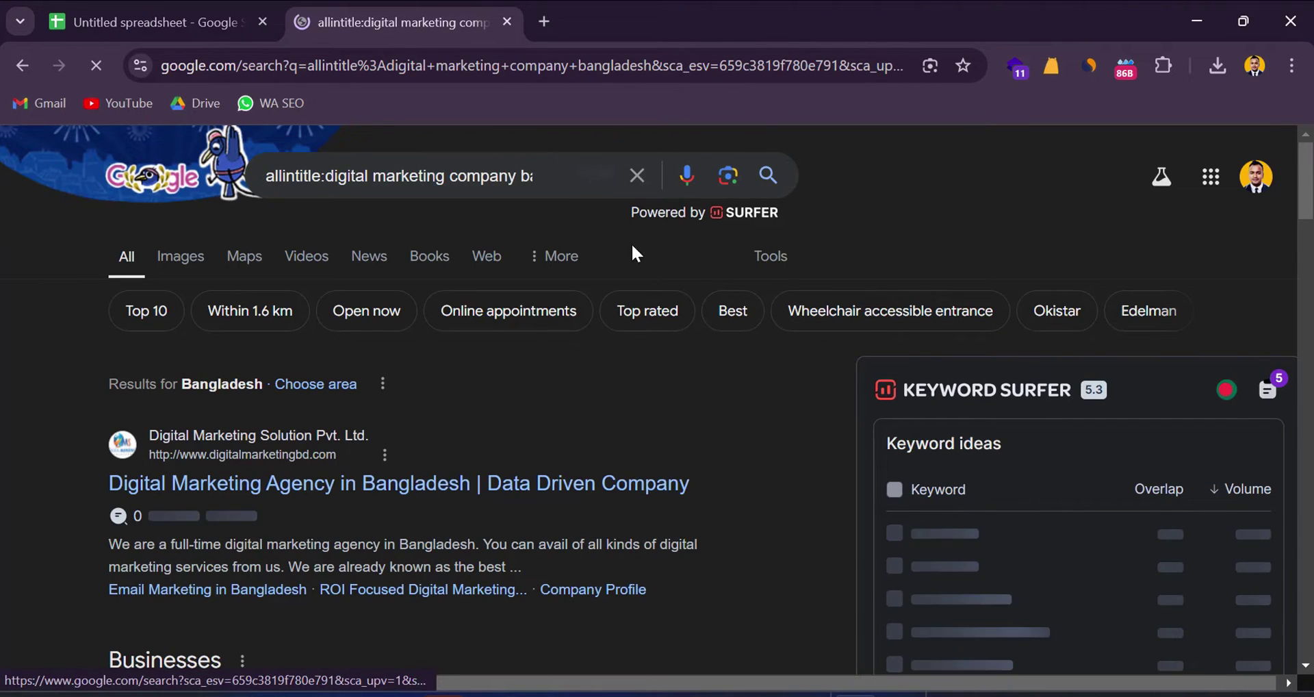
Show the Google result count and record 264 in the allintitle column for "digital marketing company bangladesh".
{"action": "left_click", "coordinate": [763, 263]}
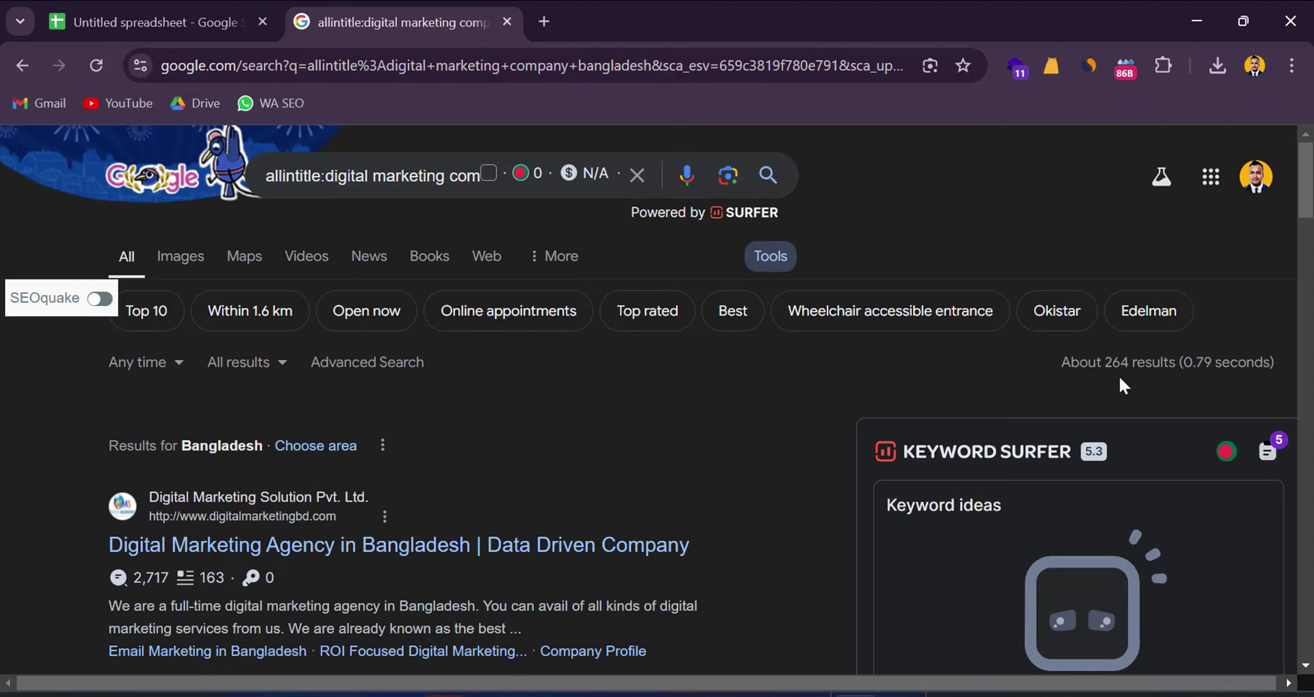
{"action": "left_click_drag", "start_coordinate": [1106, 363], "coordinate": [1126, 362]}
{"action": "key", "text": "ctrl+c"}
{"action": "left_click", "coordinate": [165, 23]}
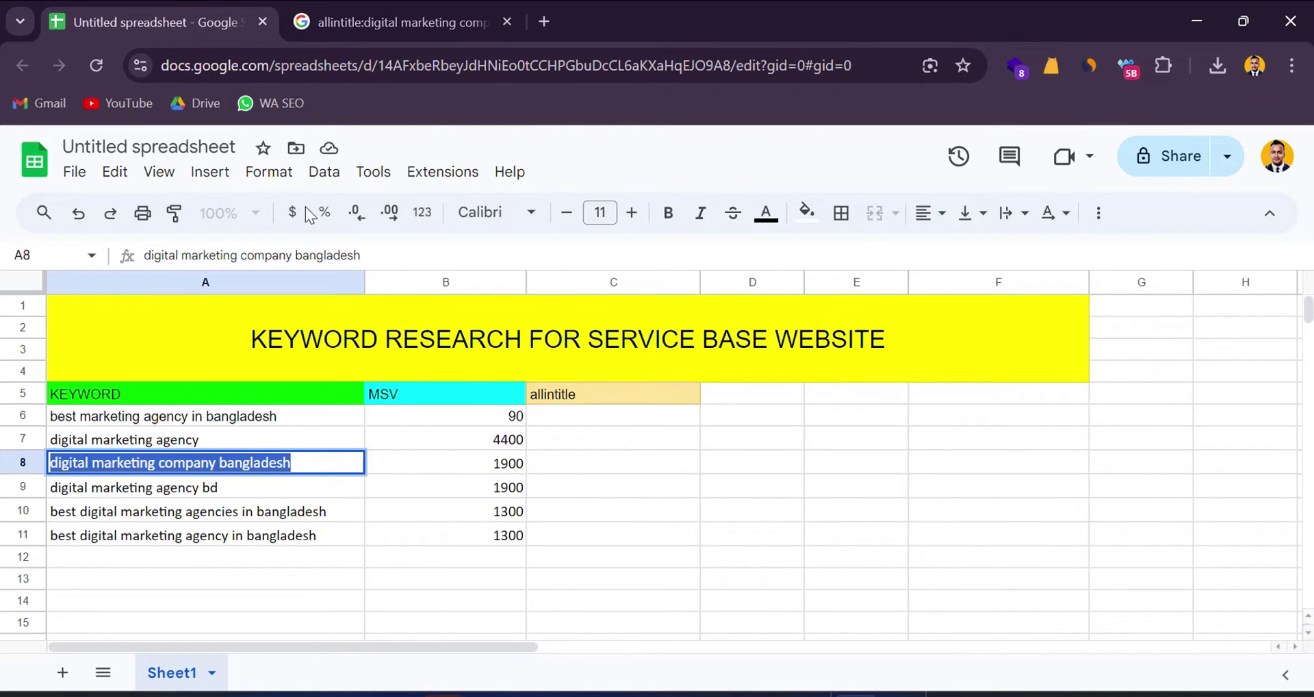
{"action": "double_click", "coordinate": [579, 466]}
{"action": "key", "text": "ctrl+v"}
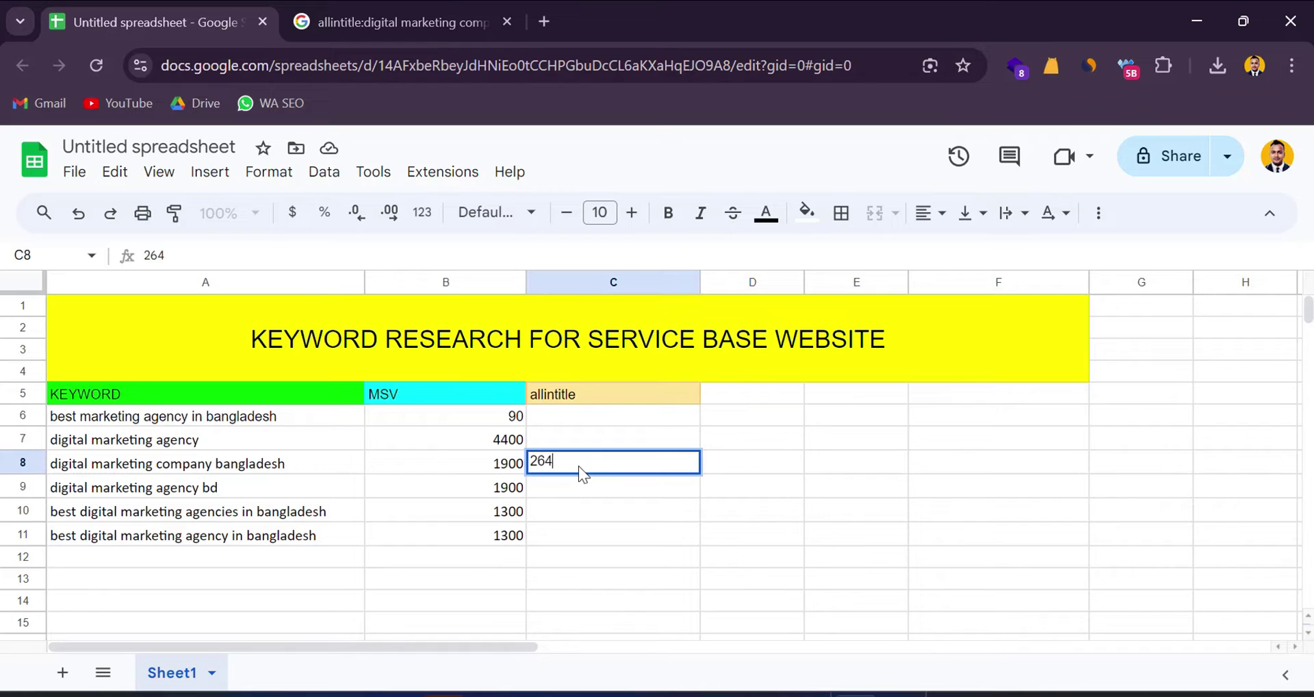
{"action": "left_click", "coordinate": [581, 416]}
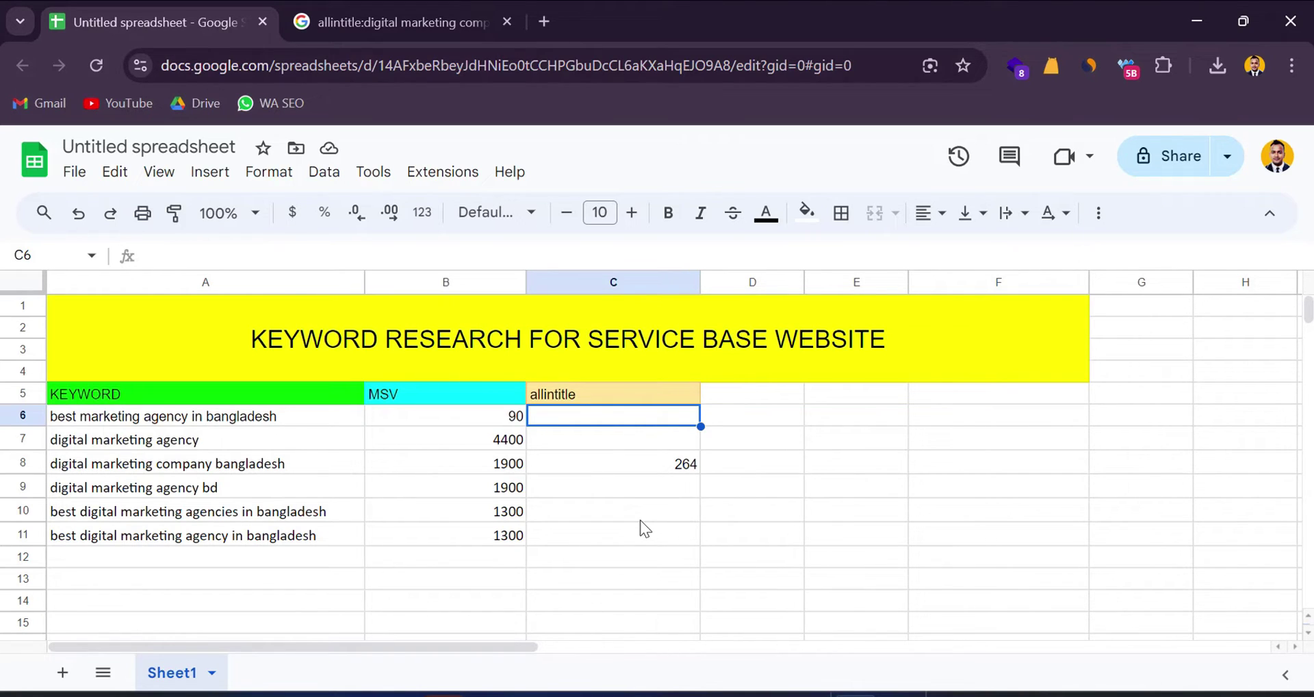
{"action": "left_click", "coordinate": [667, 466]}
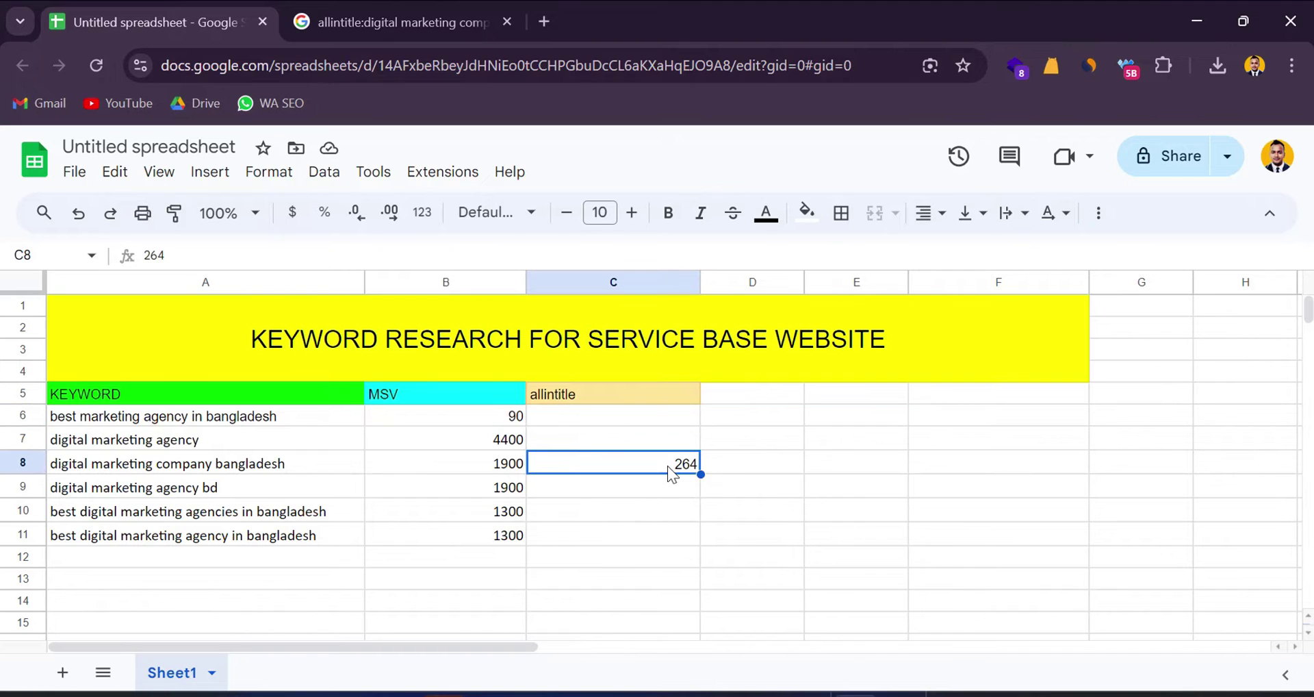
{"action": "left_click", "coordinate": [672, 495]}
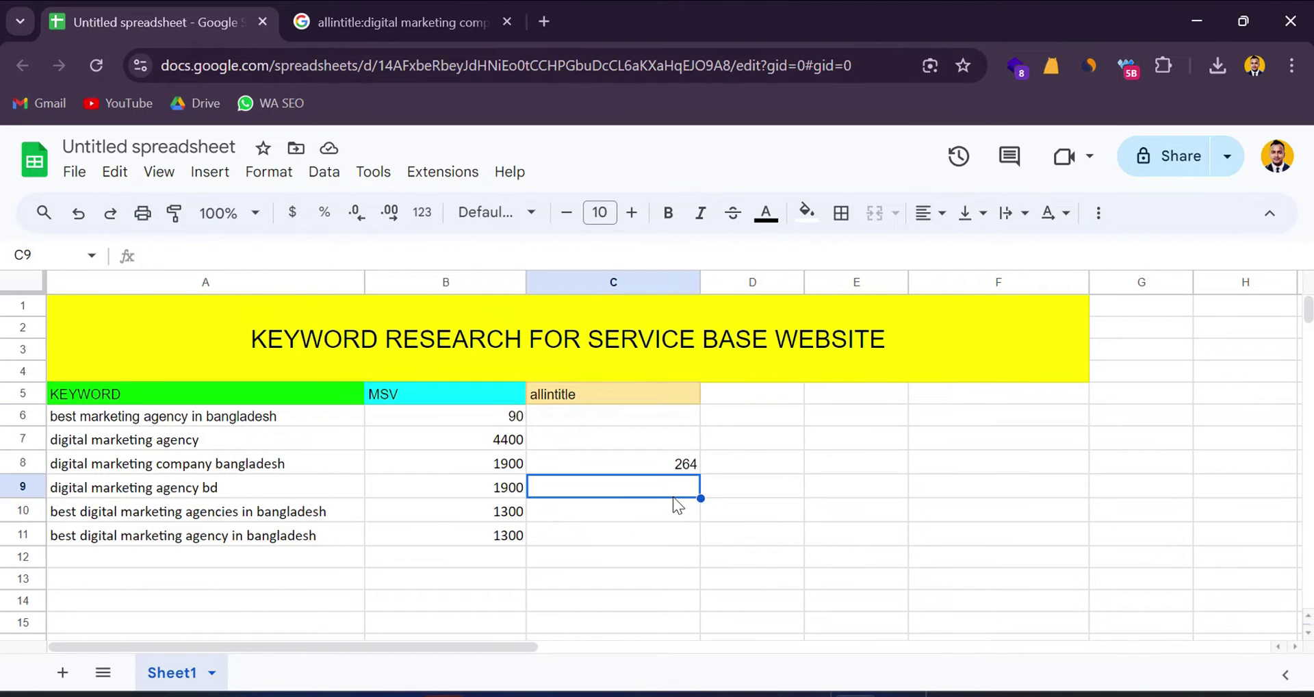
Fill the entire "digital marketing company bangladesh" row, row 8, with green.
{"action": "left_click", "coordinate": [23, 460]}
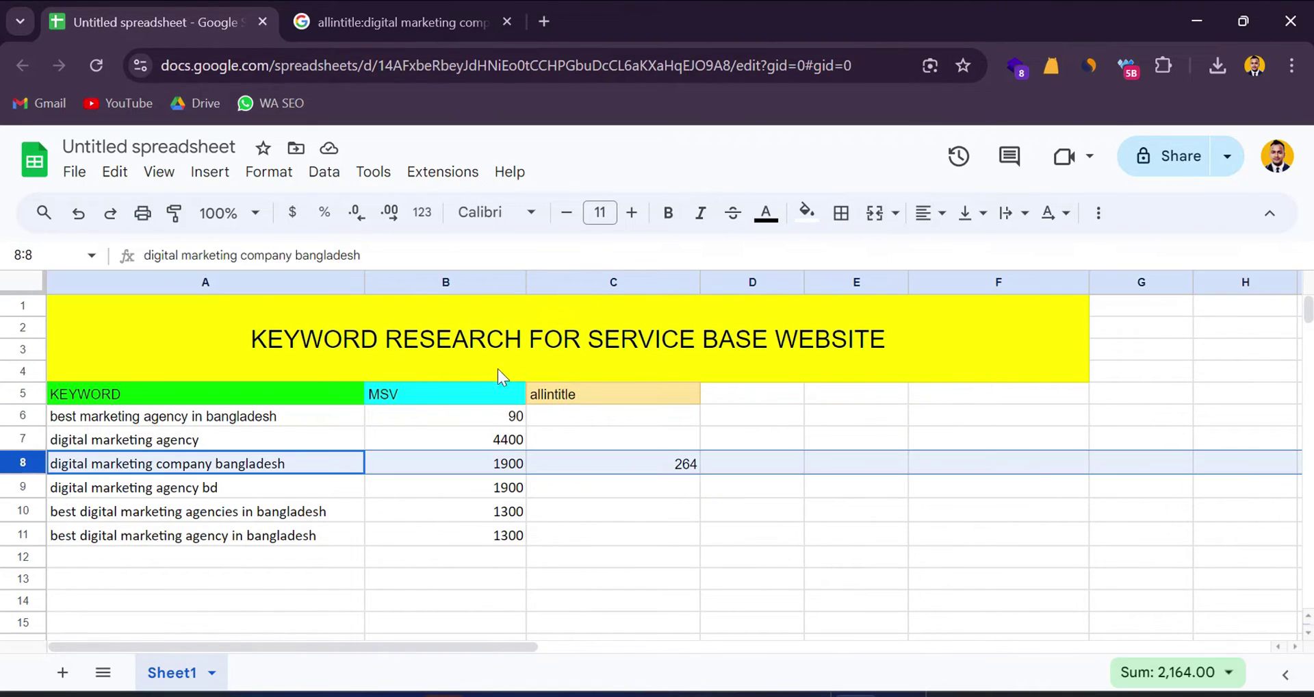
{"action": "left_click", "coordinate": [808, 213]}
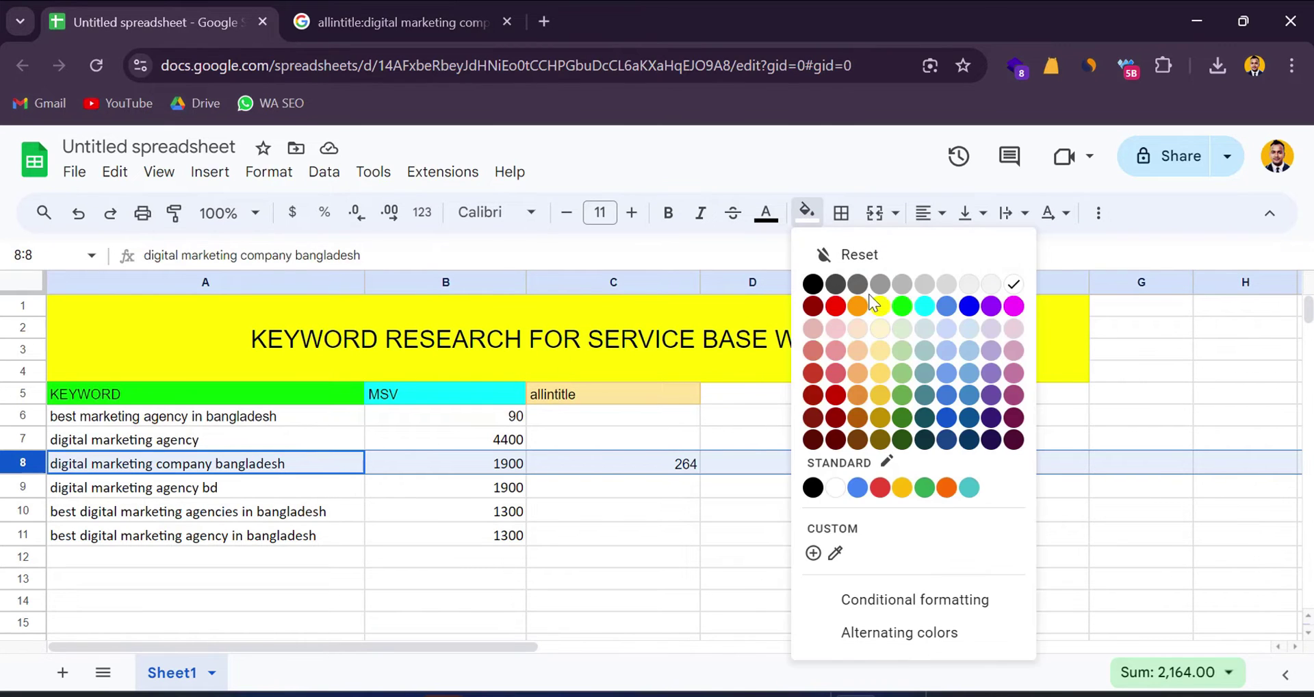
{"action": "left_click", "coordinate": [902, 373]}
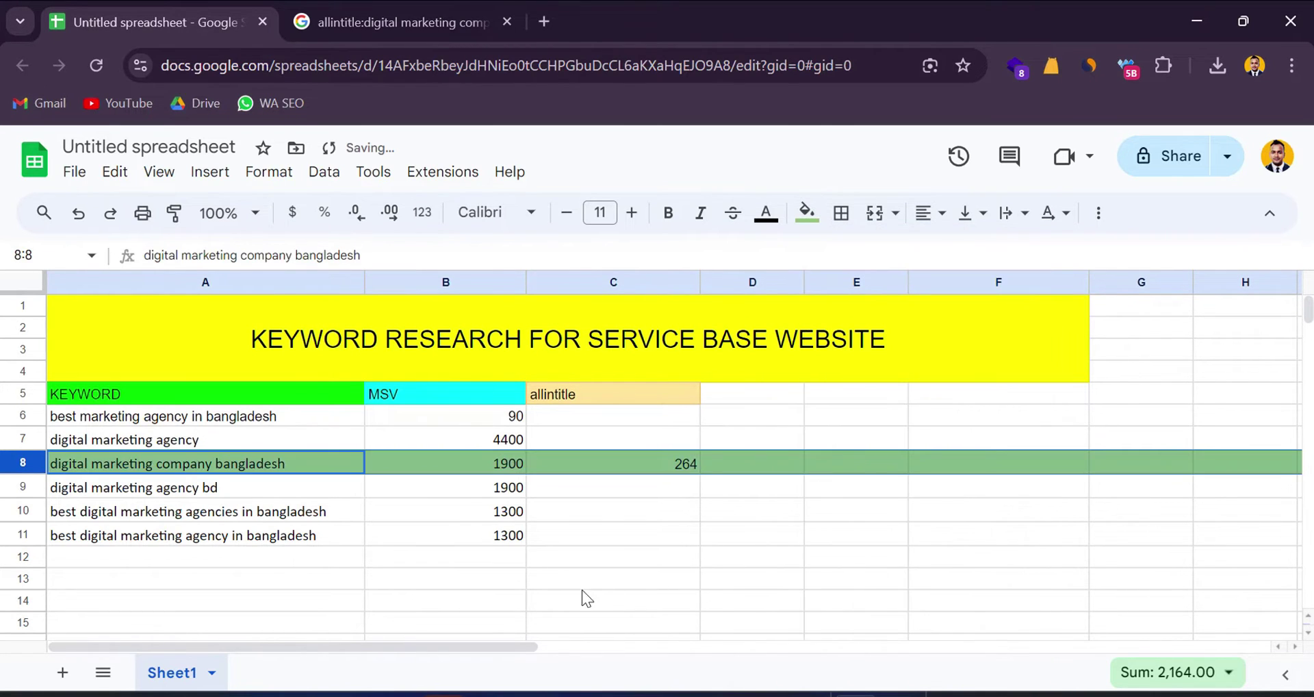
{"action": "left_click", "coordinate": [323, 578]}
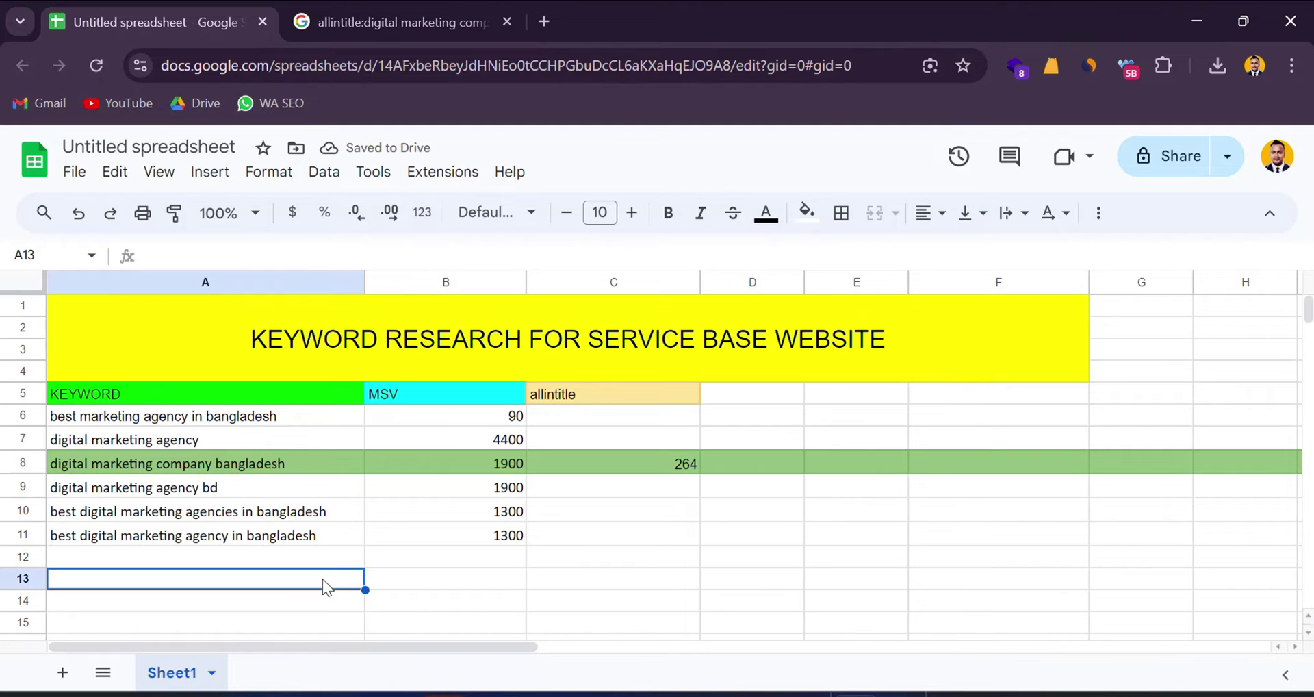
Take "digital marketing agency bd" from the spreadsheet and look up its allintitle result count on Google.
{"action": "double_click", "coordinate": [239, 484]}
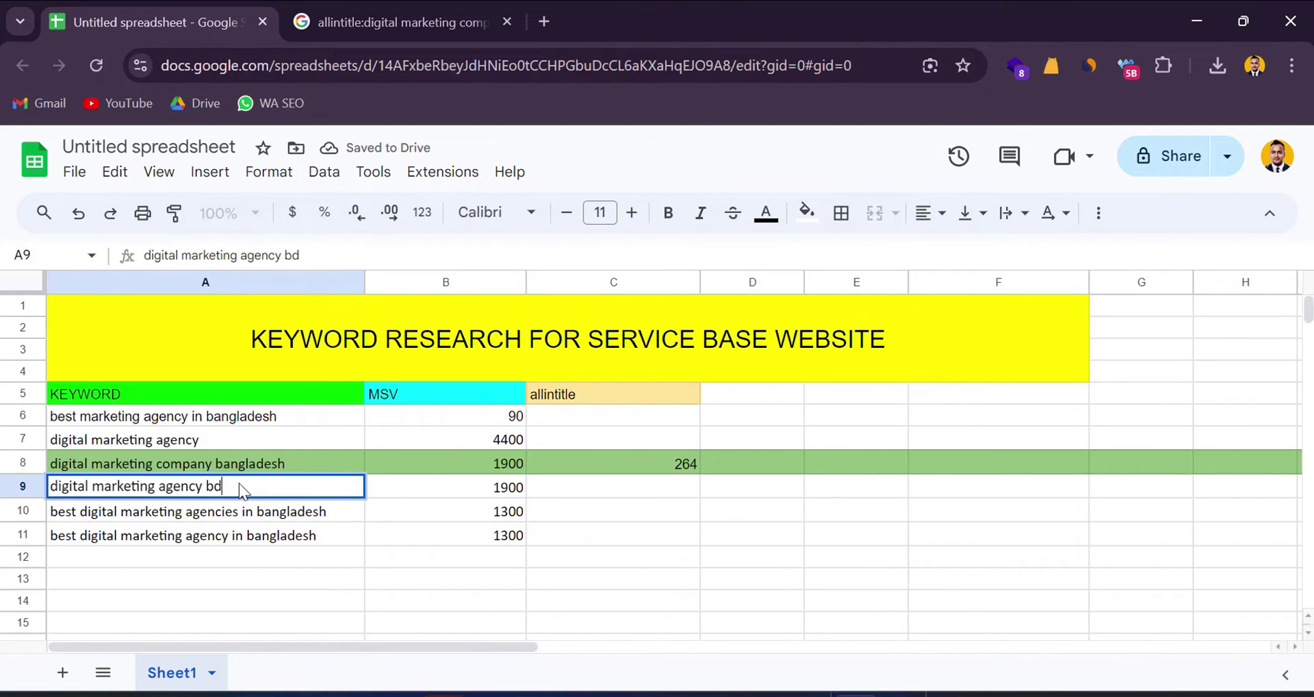
{"action": "left_click_drag", "start_coordinate": [239, 484], "coordinate": [33, 485]}
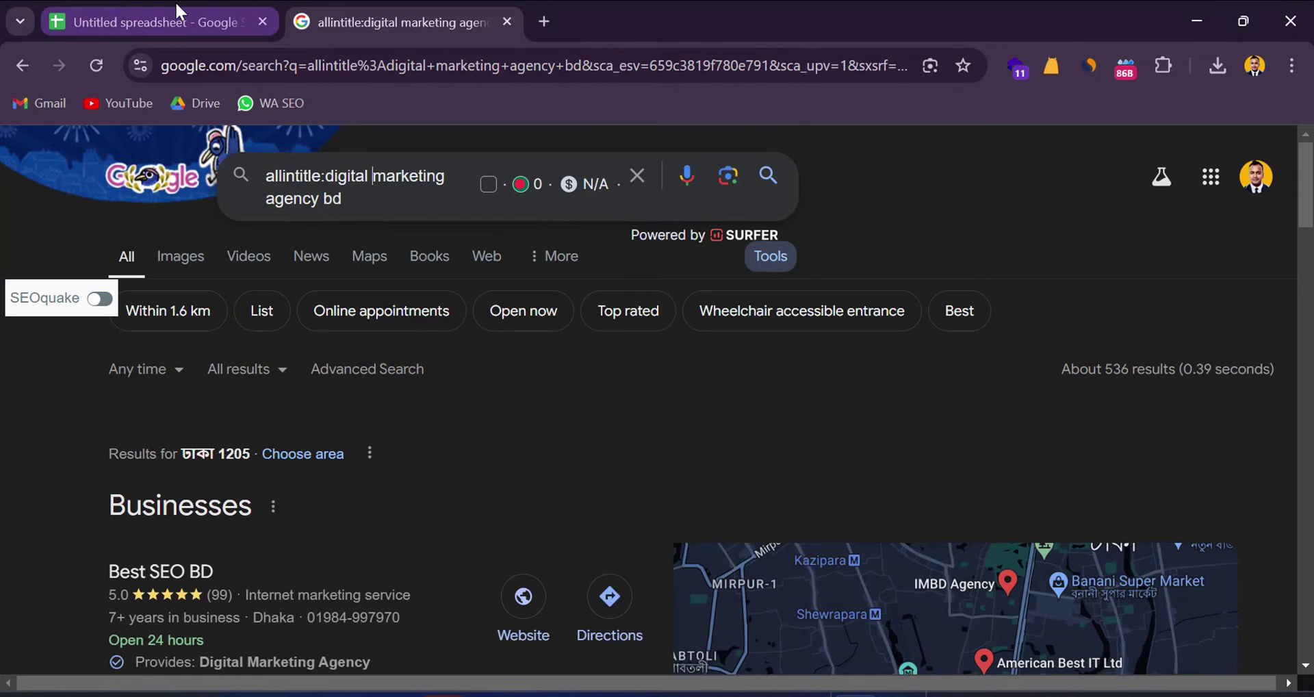
{"action": "left_click", "coordinate": [177, 6]}
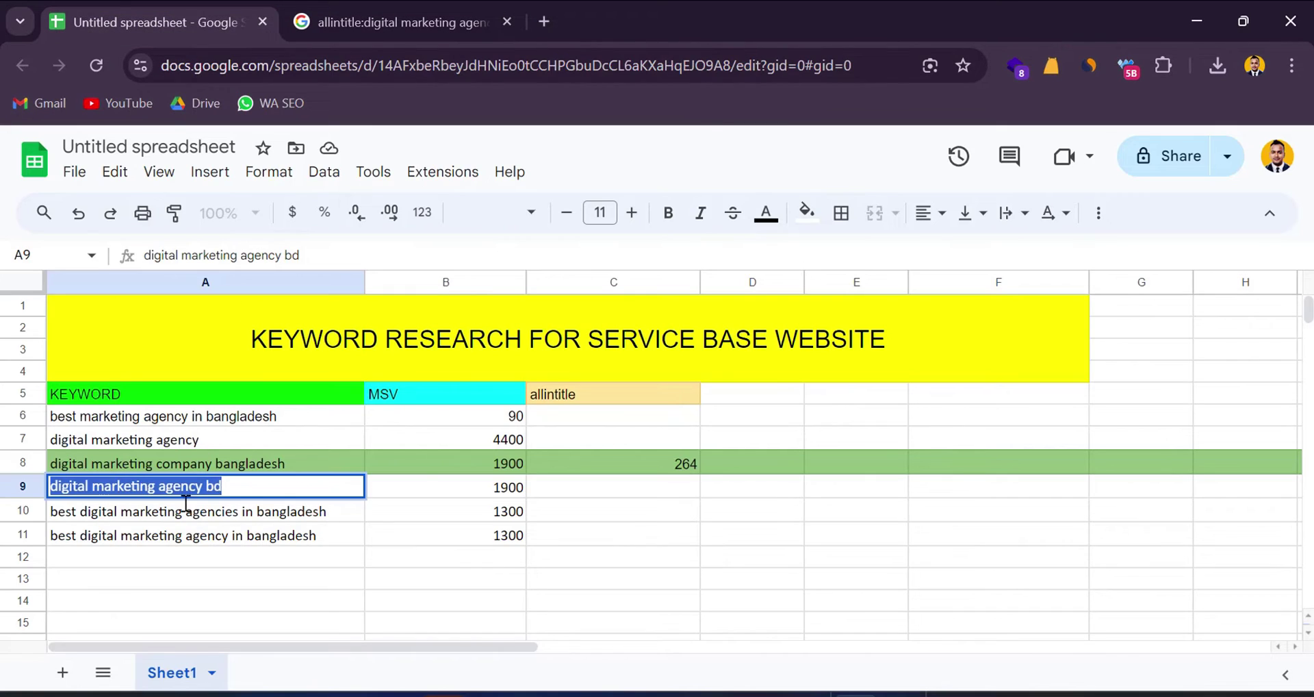
{"action": "left_click", "coordinate": [401, 11]}
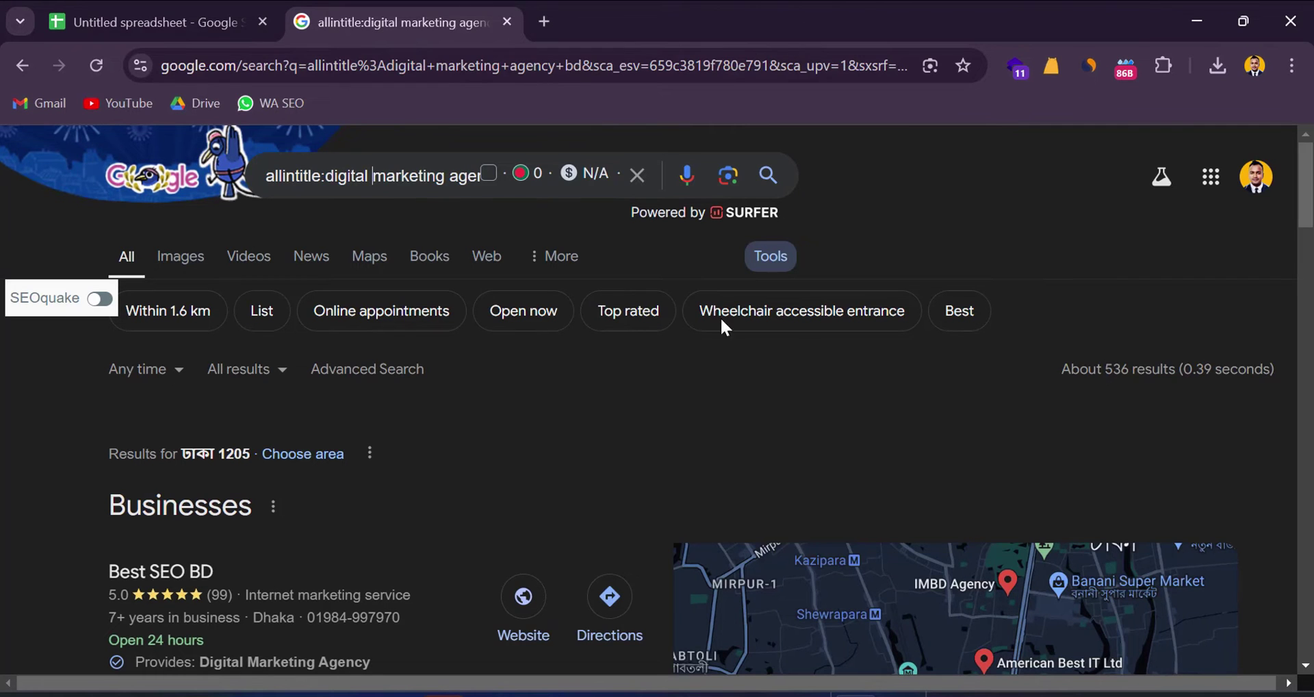
Record 536 in the allintitle column for "digital marketing agency bd" in the spreadsheet, checking it against the Google result count.
{"action": "left_click", "coordinate": [138, 21]}
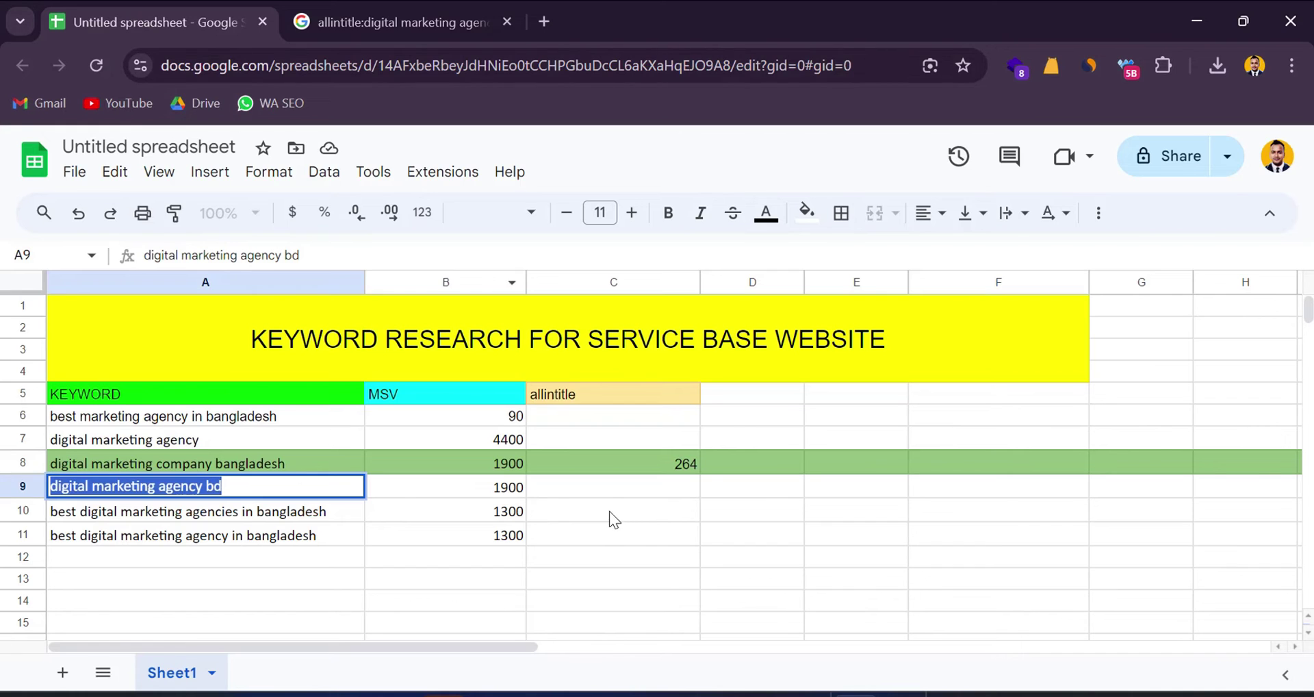
{"action": "double_click", "coordinate": [606, 490]}
{"action": "type", "text": "536"}
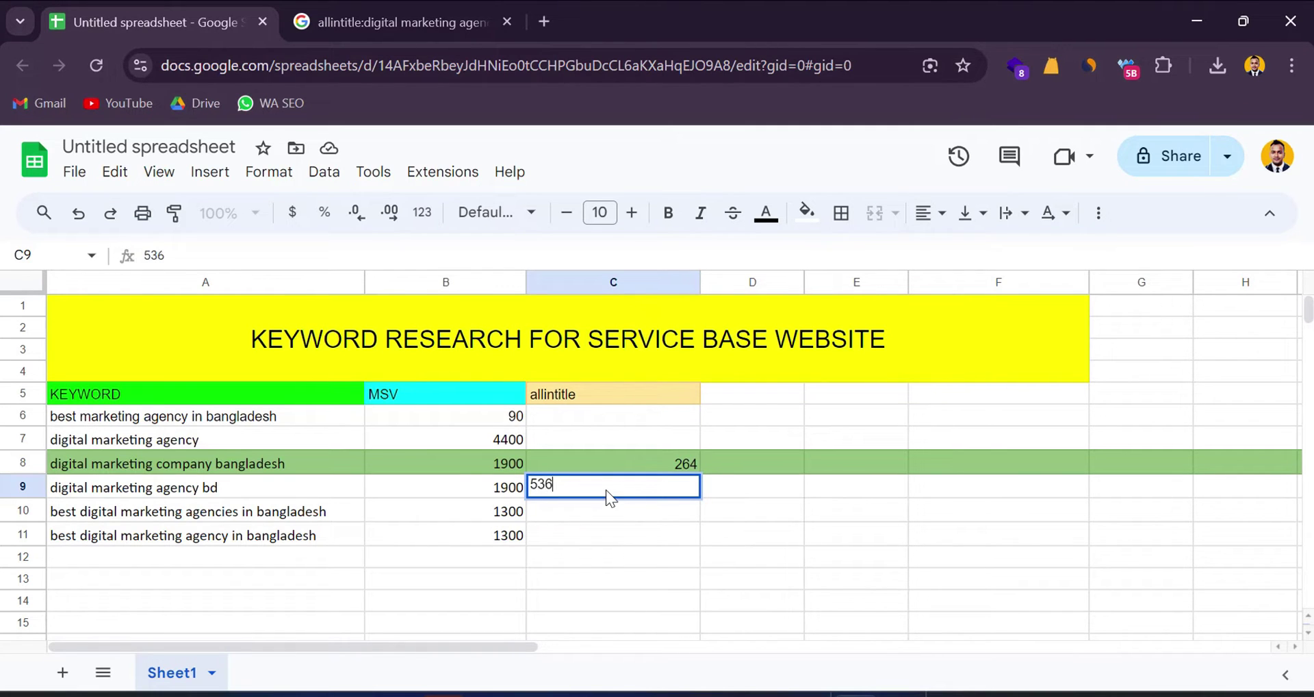
{"action": "left_click", "coordinate": [358, 22]}
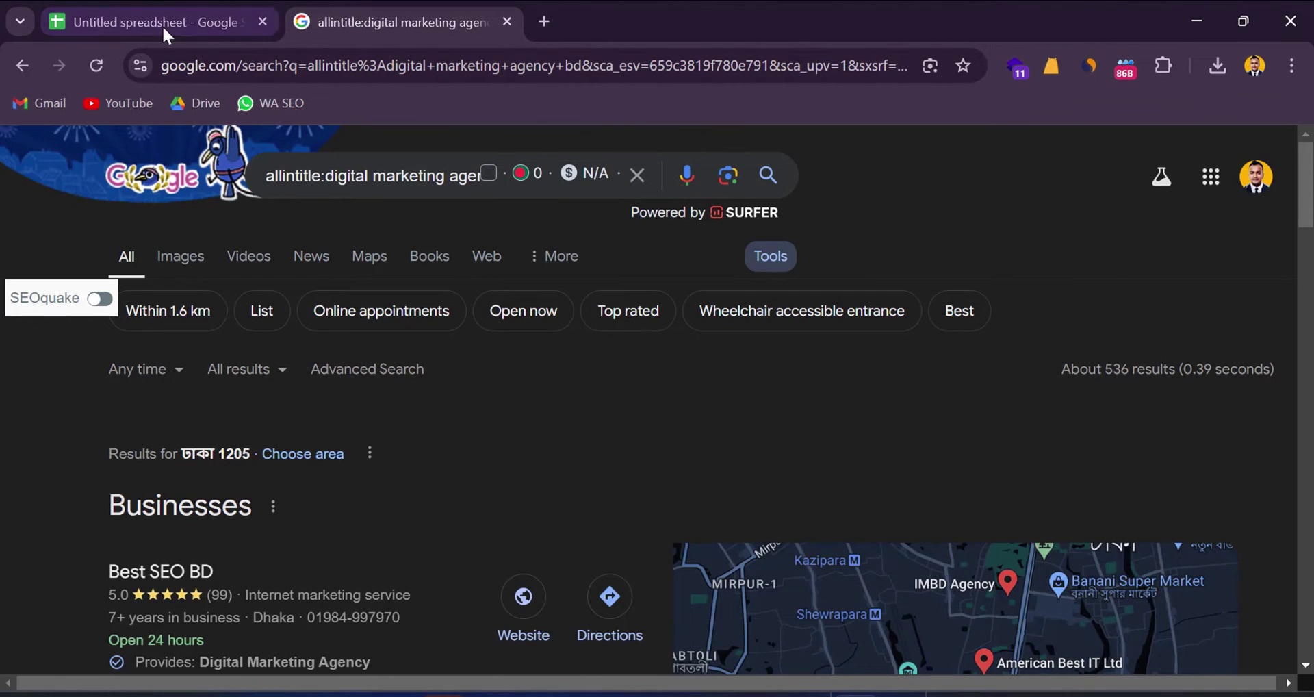
{"action": "left_click", "coordinate": [144, 22]}
{"action": "left_click", "coordinate": [674, 563]}
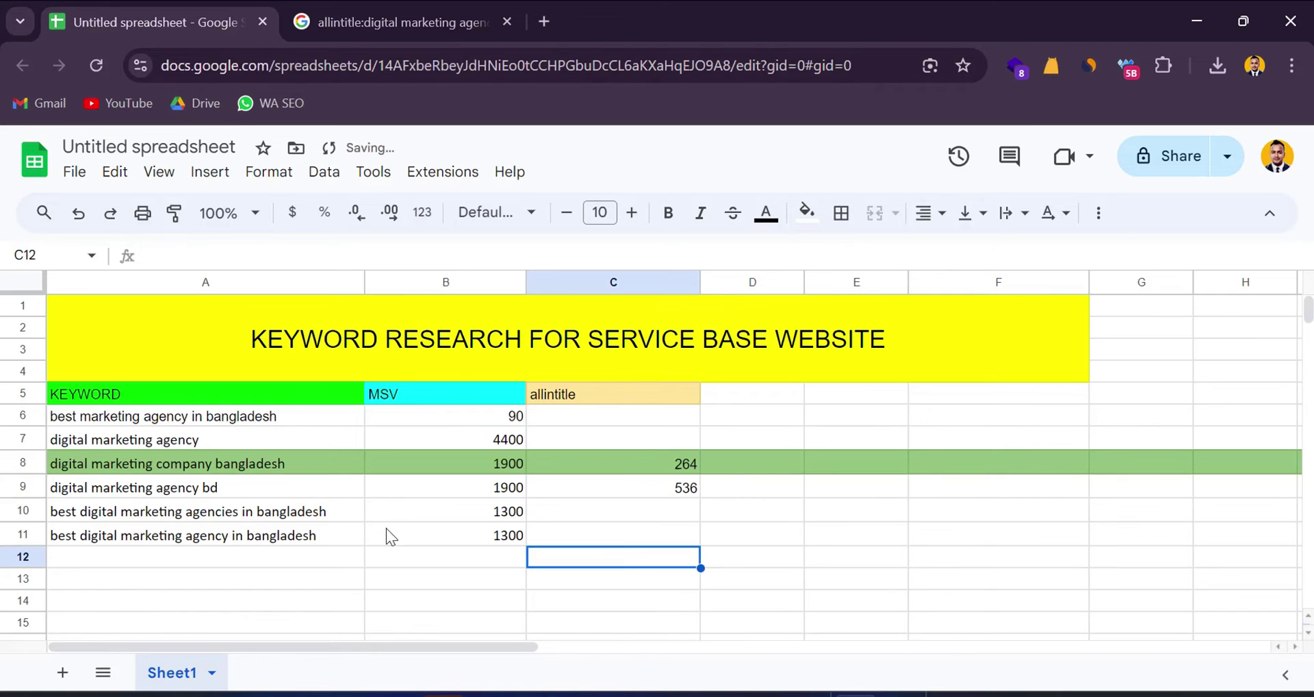
Fill the entire "digital marketing agency bd" row, row 9, with a darker green than row 8.
{"action": "left_click", "coordinate": [23, 487]}
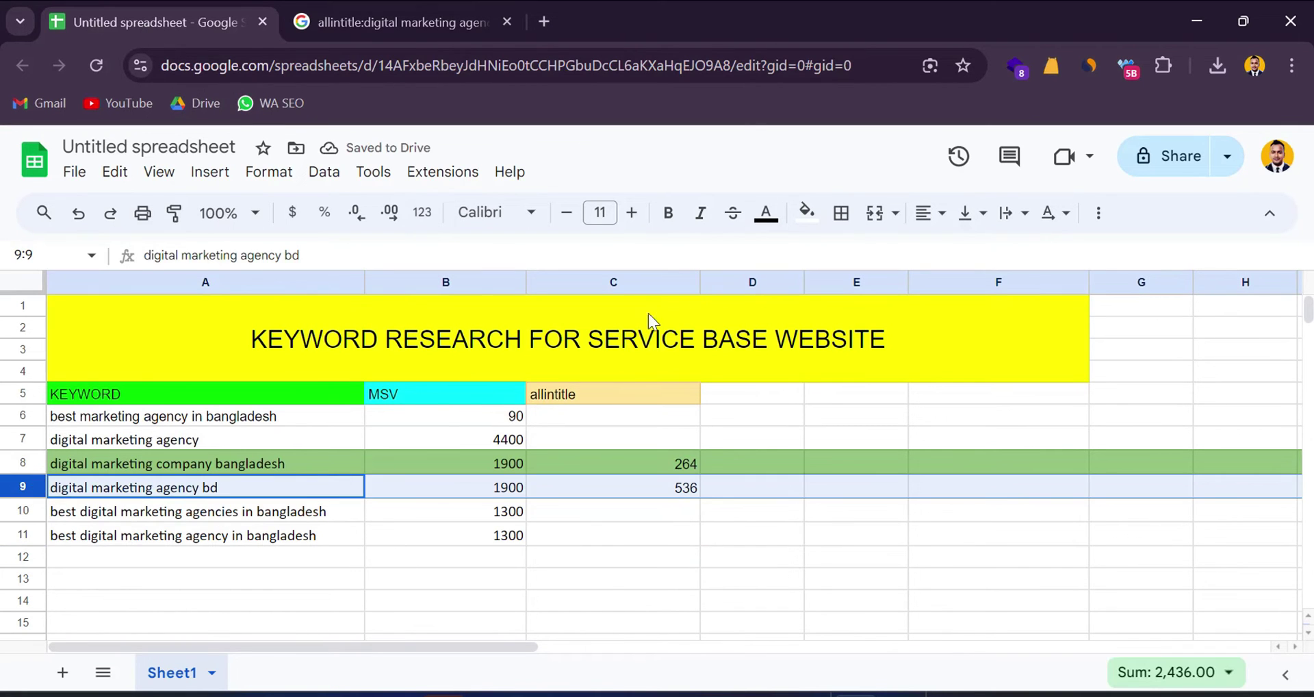
{"action": "left_click", "coordinate": [807, 212]}
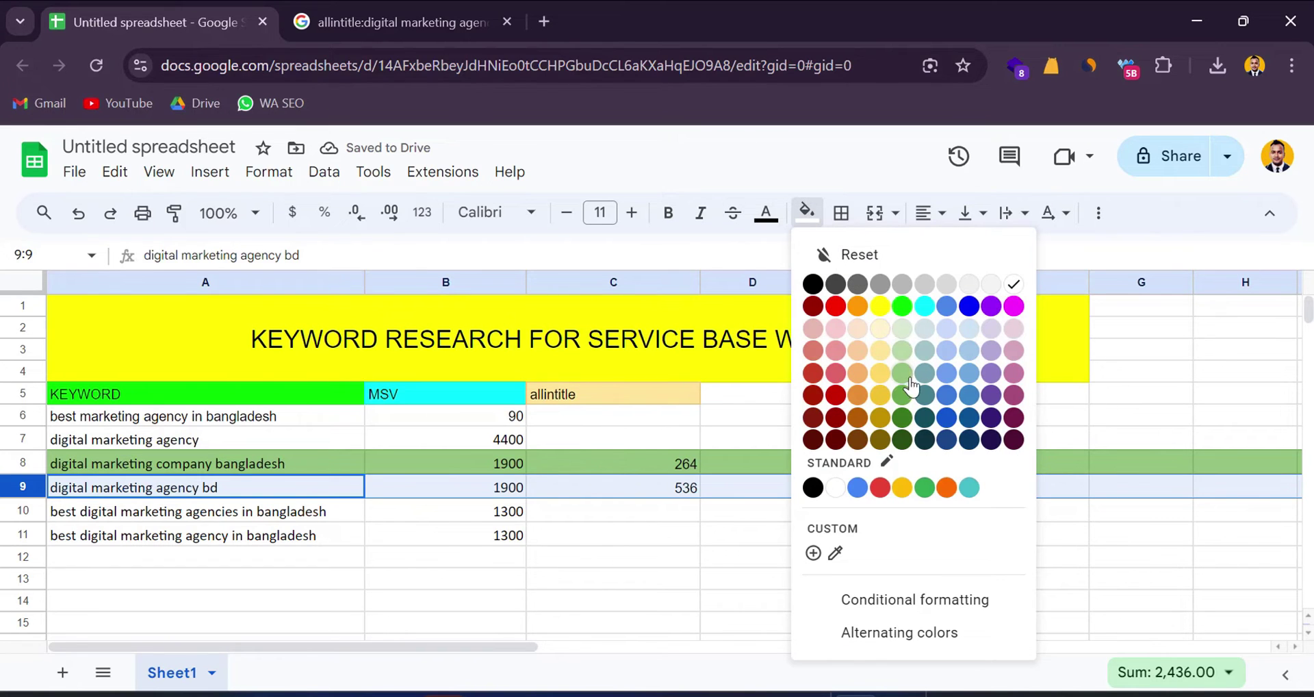
{"action": "left_click", "coordinate": [902, 395]}
{"action": "left_click", "coordinate": [433, 573]}
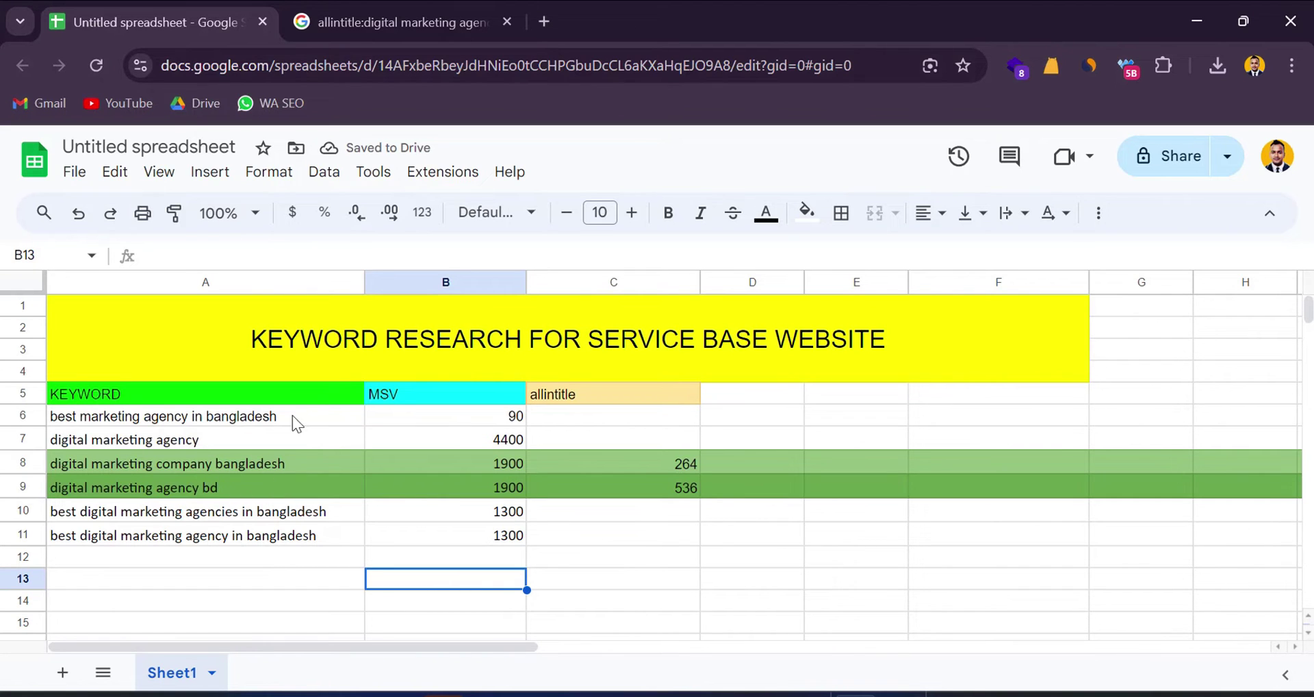
{"action": "left_click", "coordinate": [359, 10]}
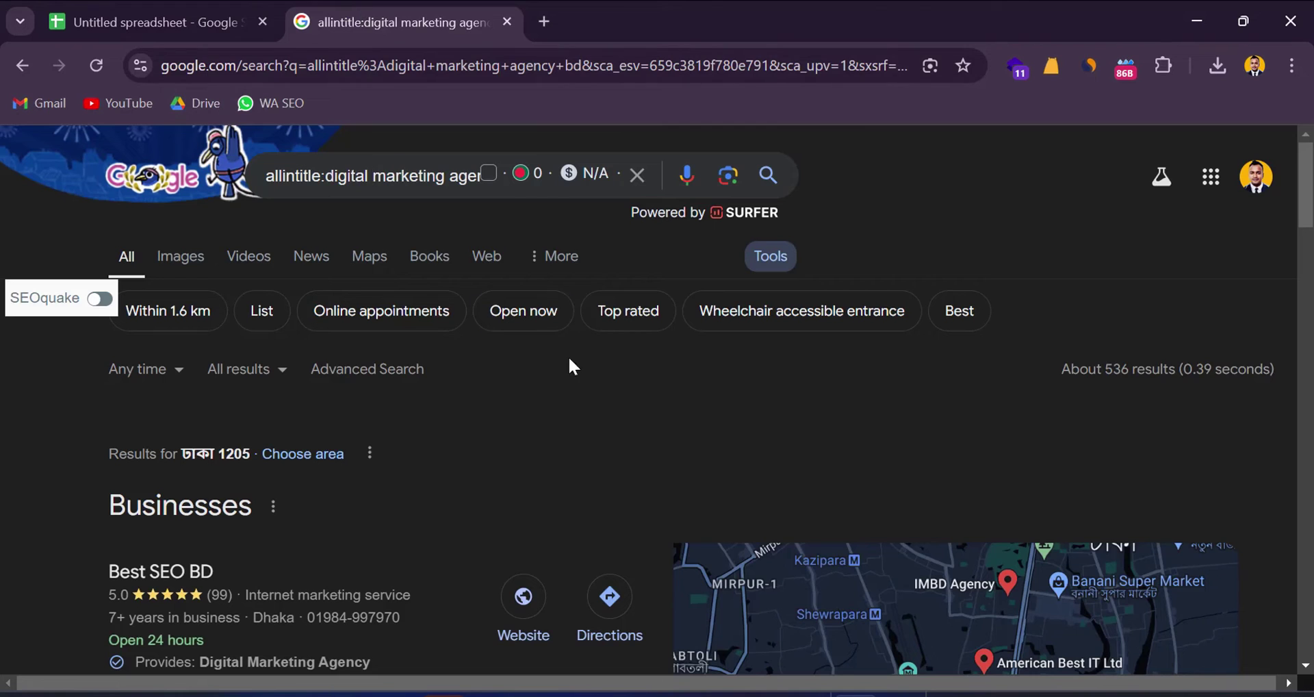
{"action": "left_click", "coordinate": [140, 27]}
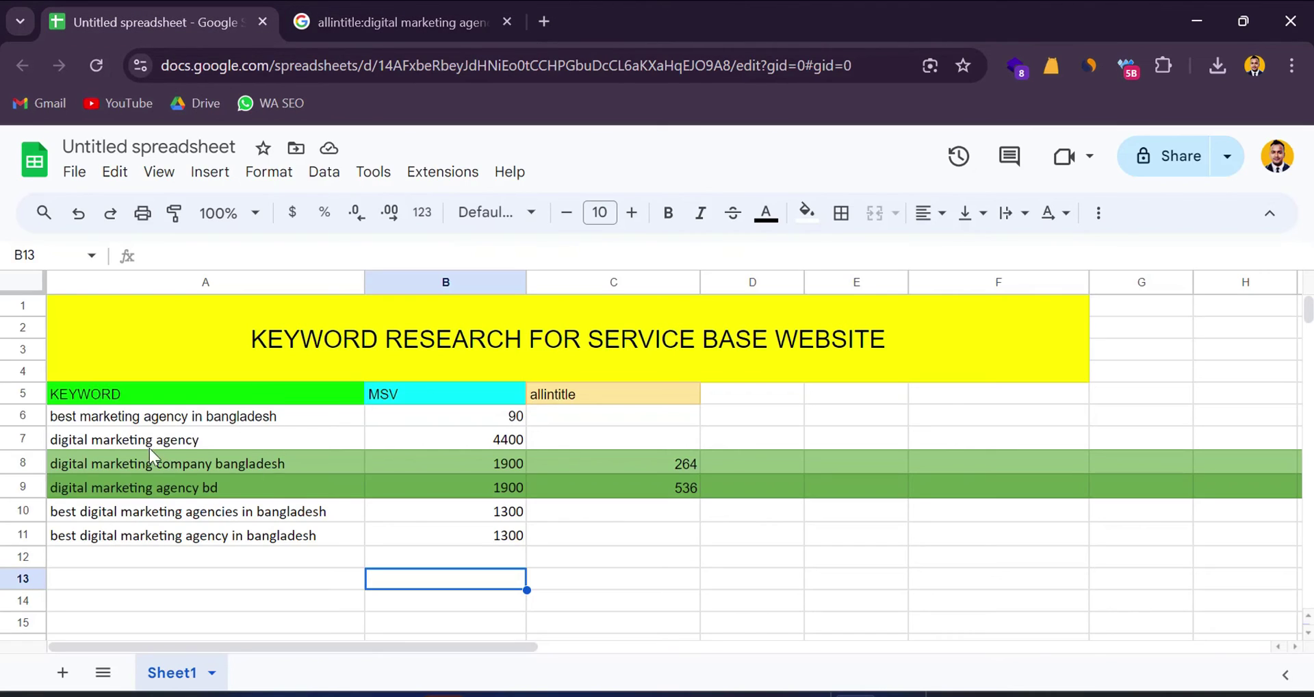
{"action": "scroll", "coordinate": [218, 524], "scroll_direction": "down", "scroll_amount": 5}
{"action": "scroll", "coordinate": [214, 536], "scroll_direction": "up", "scroll_amount": 5}
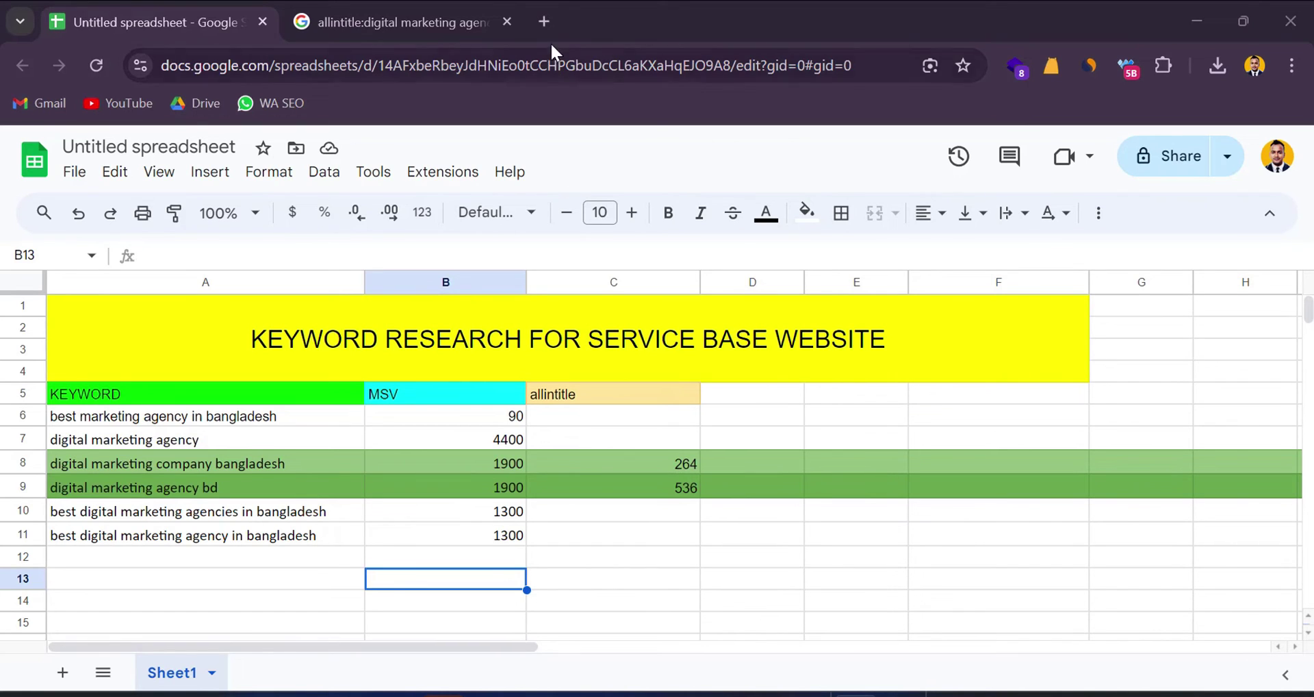
Search Google for "free keyword generator" in a new tab and open the Ahrefs Free Keyword Generator Tool result.
{"action": "left_click", "coordinate": [544, 21]}
{"action": "left_click", "coordinate": [444, 68]}
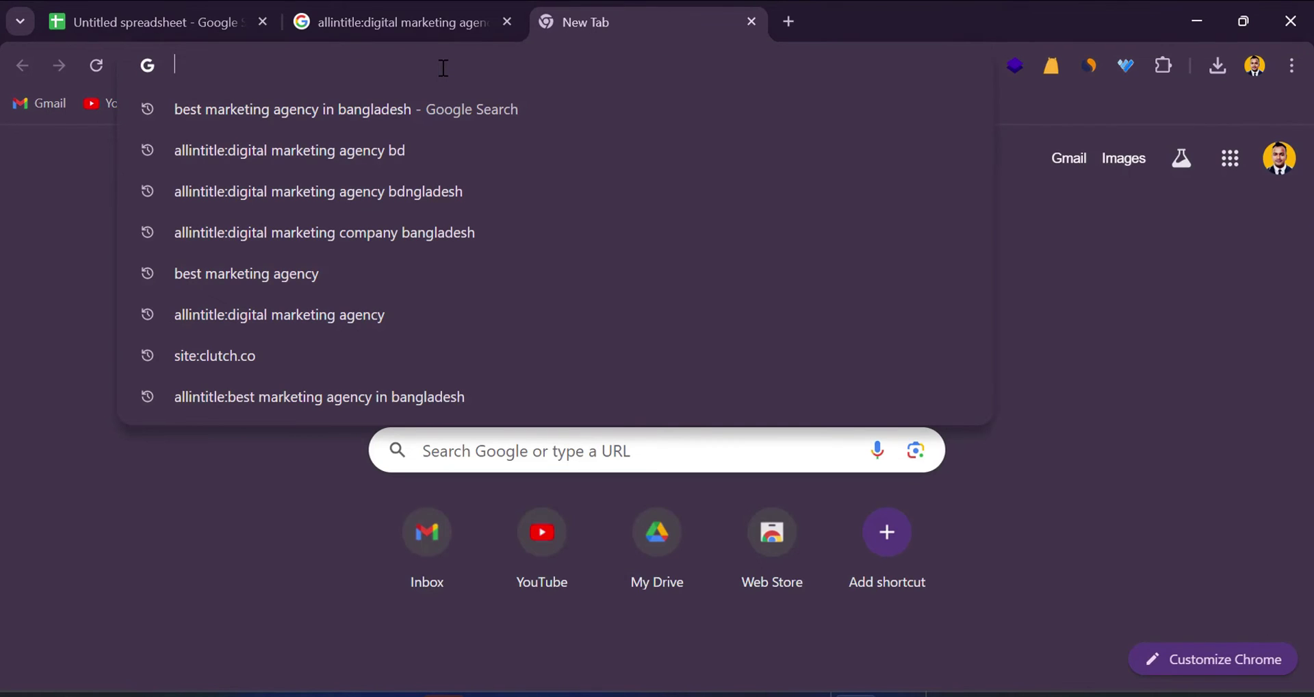
{"action": "type", "text": "free"}
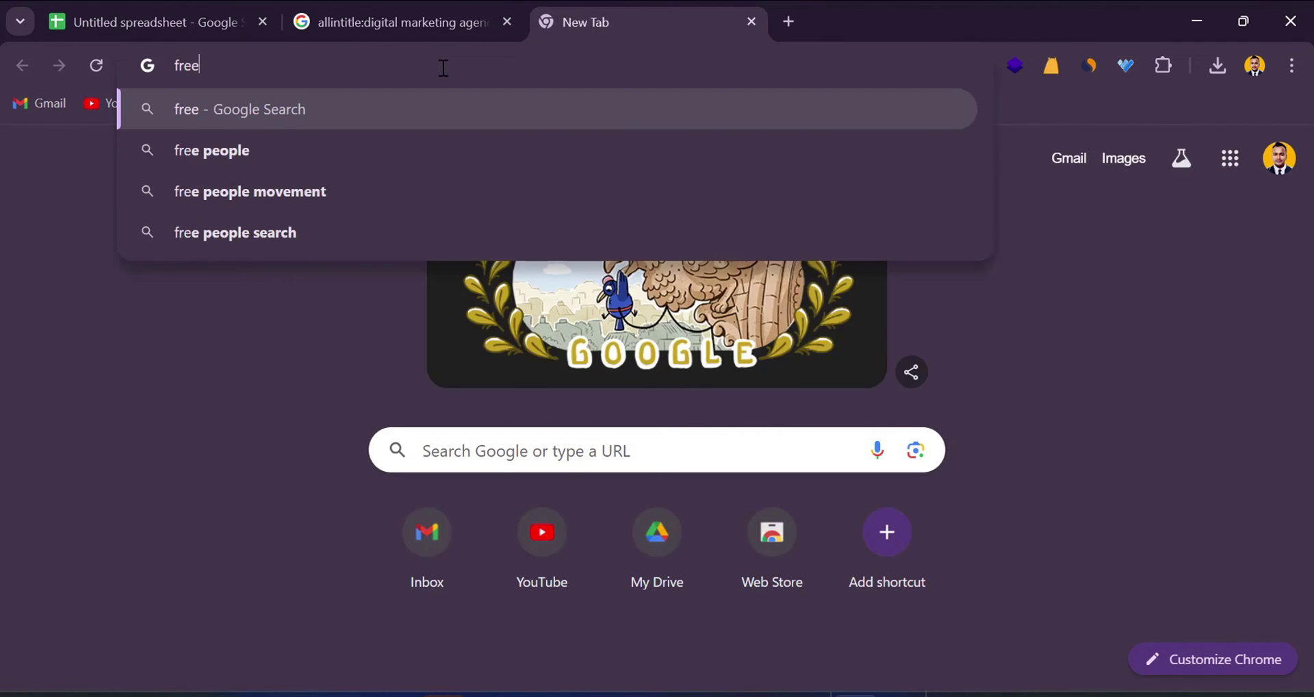
{"action": "type", "text": " keyword"}
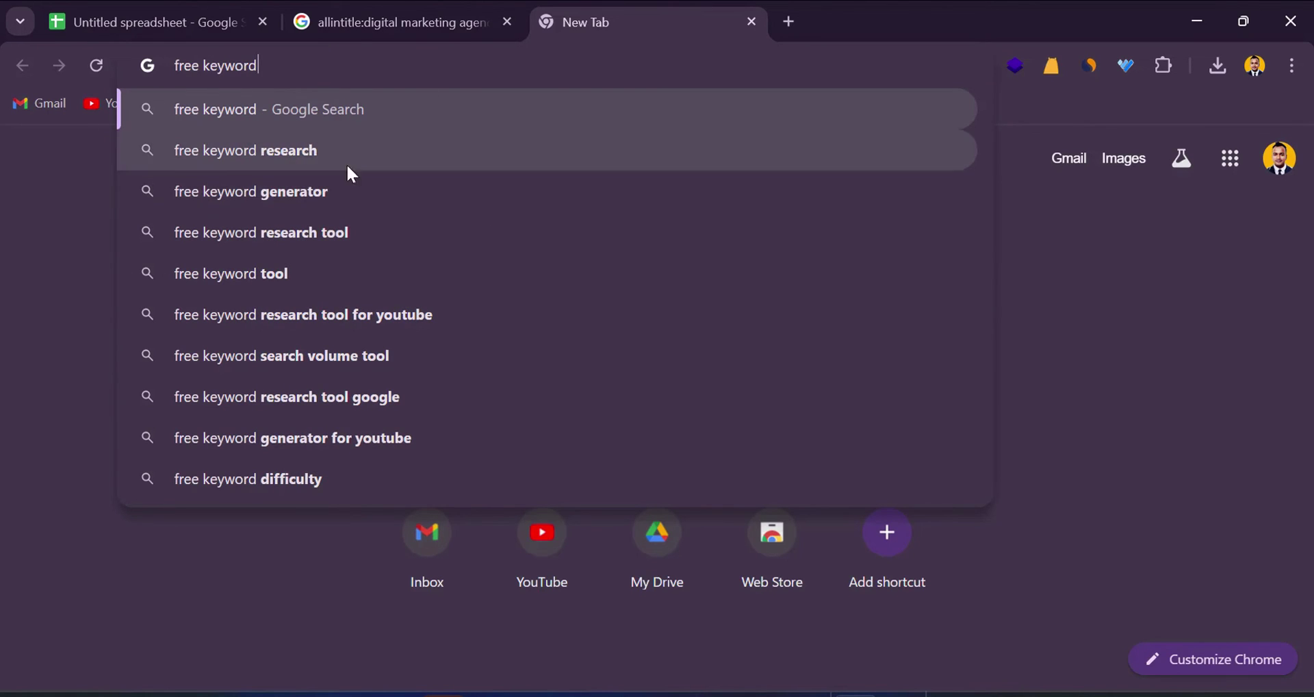
{"action": "left_click", "coordinate": [363, 192]}
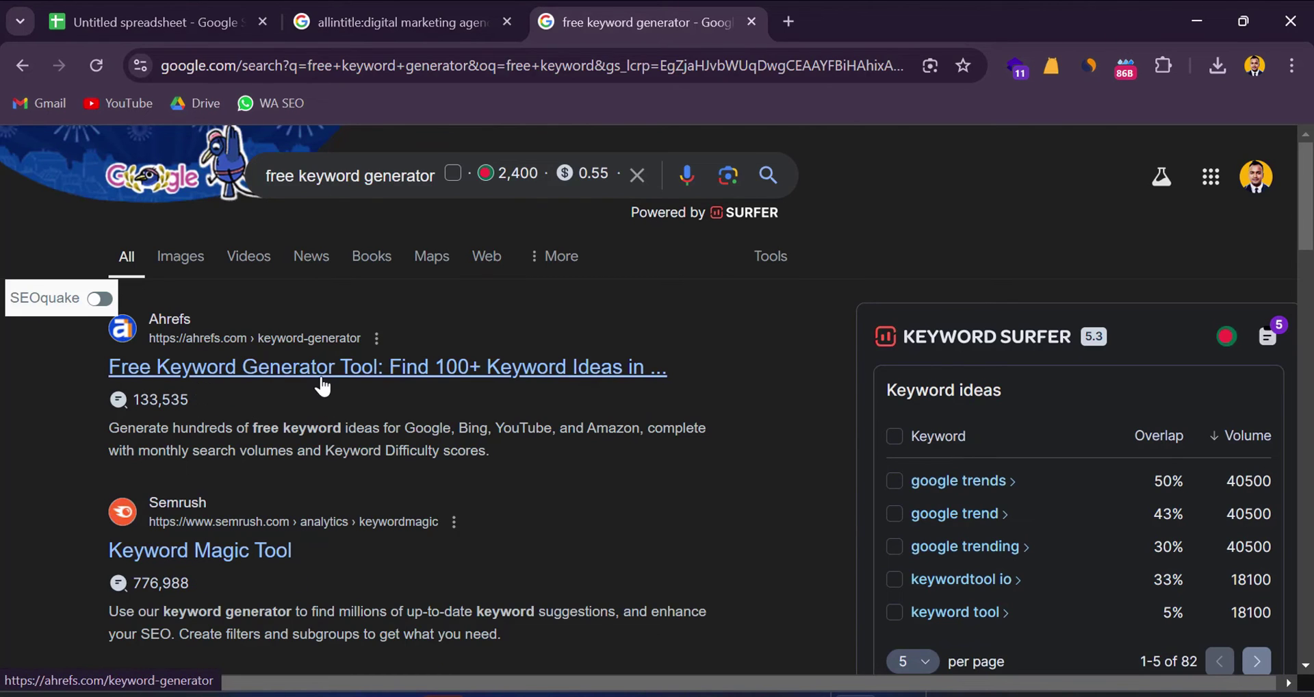
{"action": "left_click", "coordinate": [370, 375]}
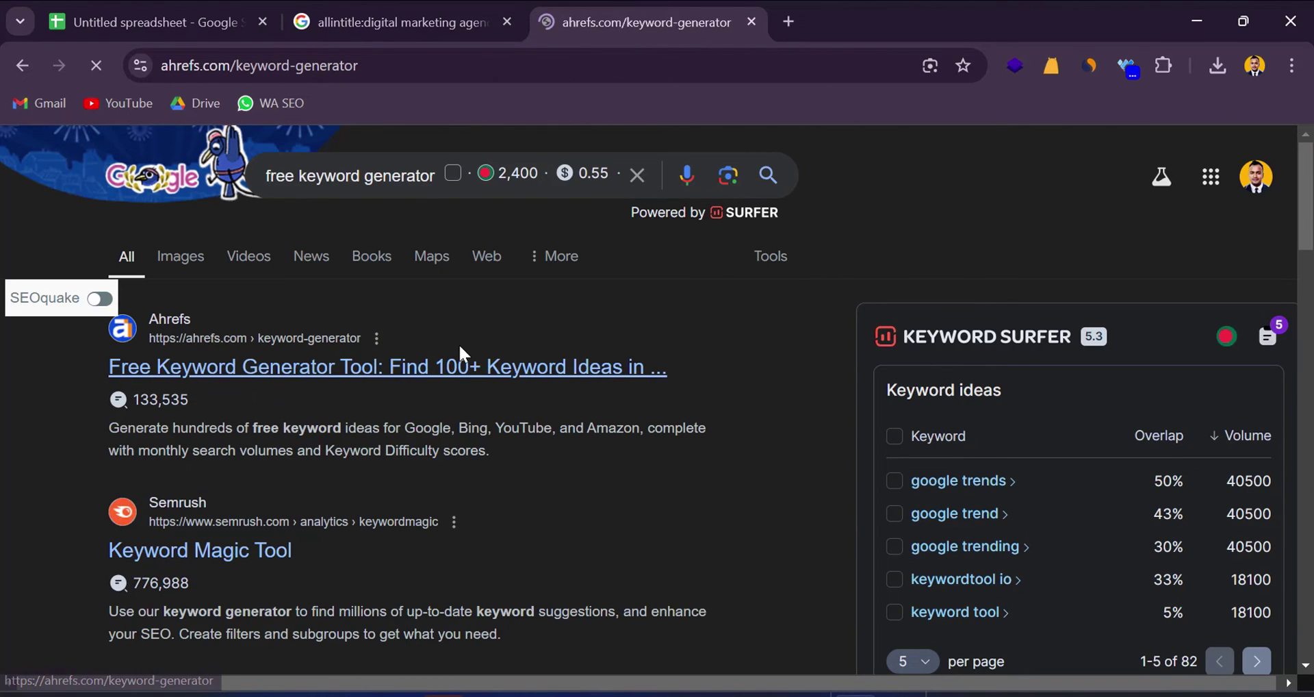
{"action": "scroll", "coordinate": [556, 332], "scroll_direction": "down", "scroll_amount": 3}
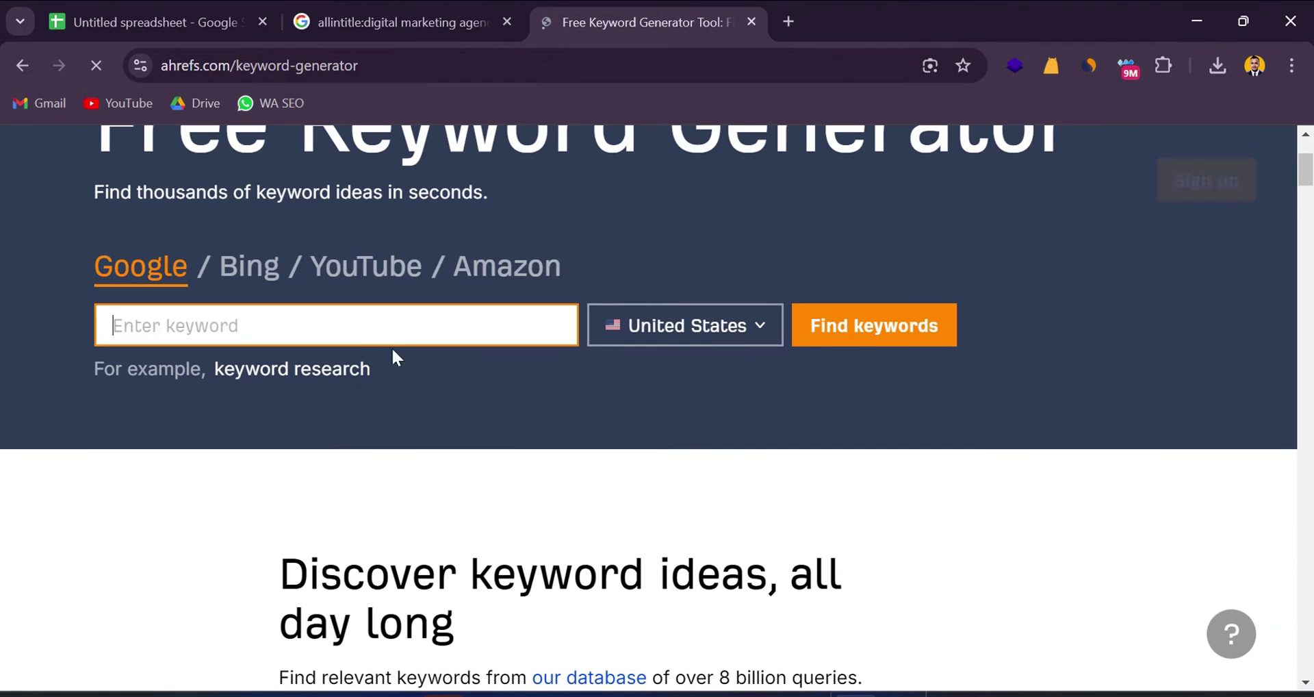
{"action": "left_click", "coordinate": [350, 335]}
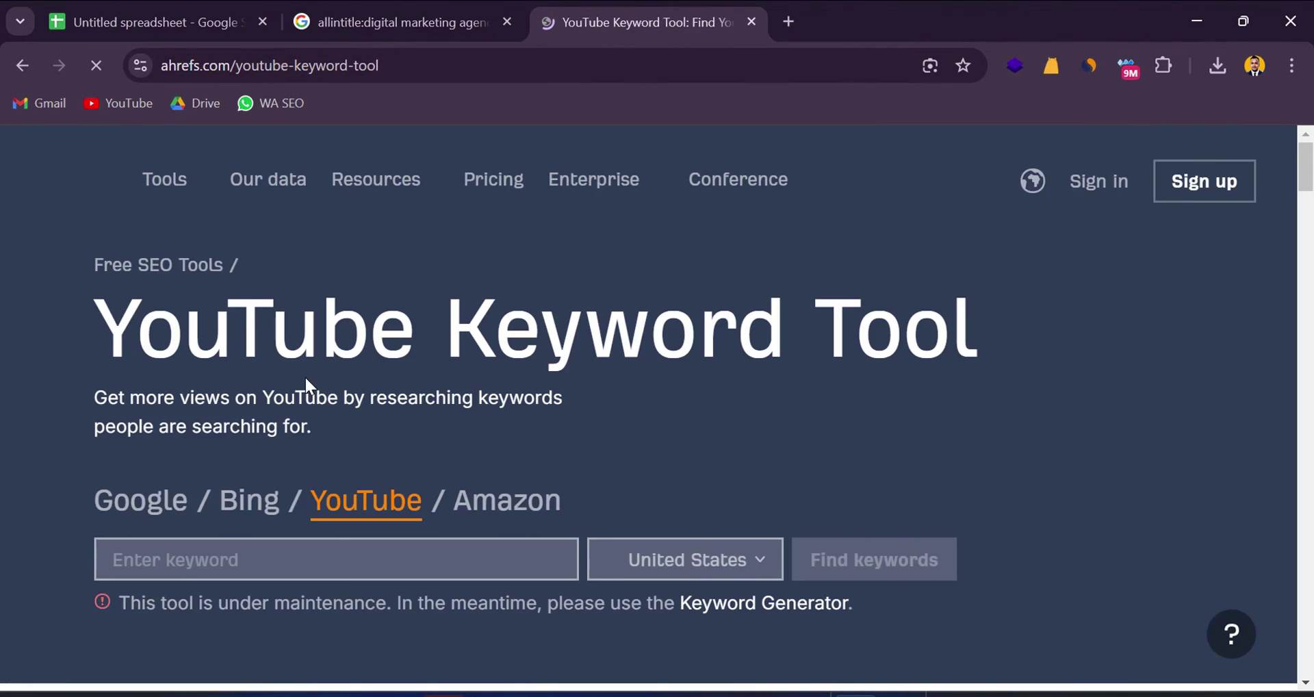
{"action": "scroll", "coordinate": [339, 369], "scroll_direction": "down", "scroll_amount": 3}
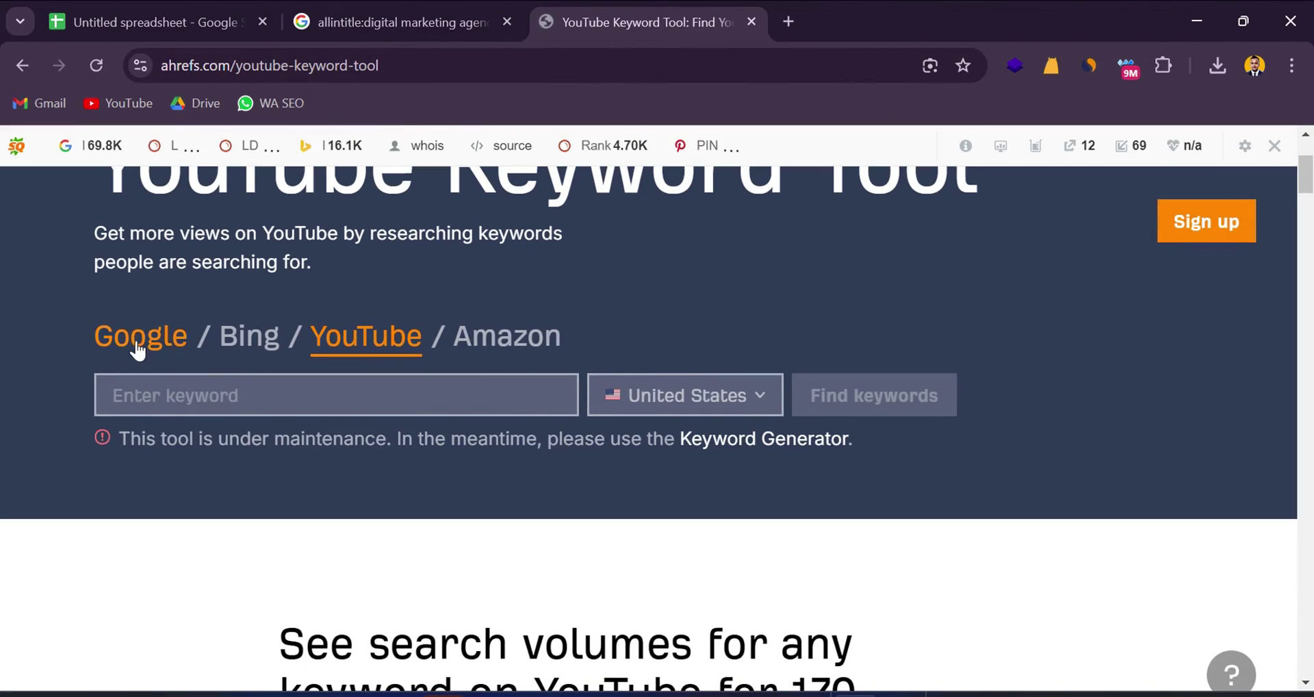
{"action": "left_click", "coordinate": [137, 344]}
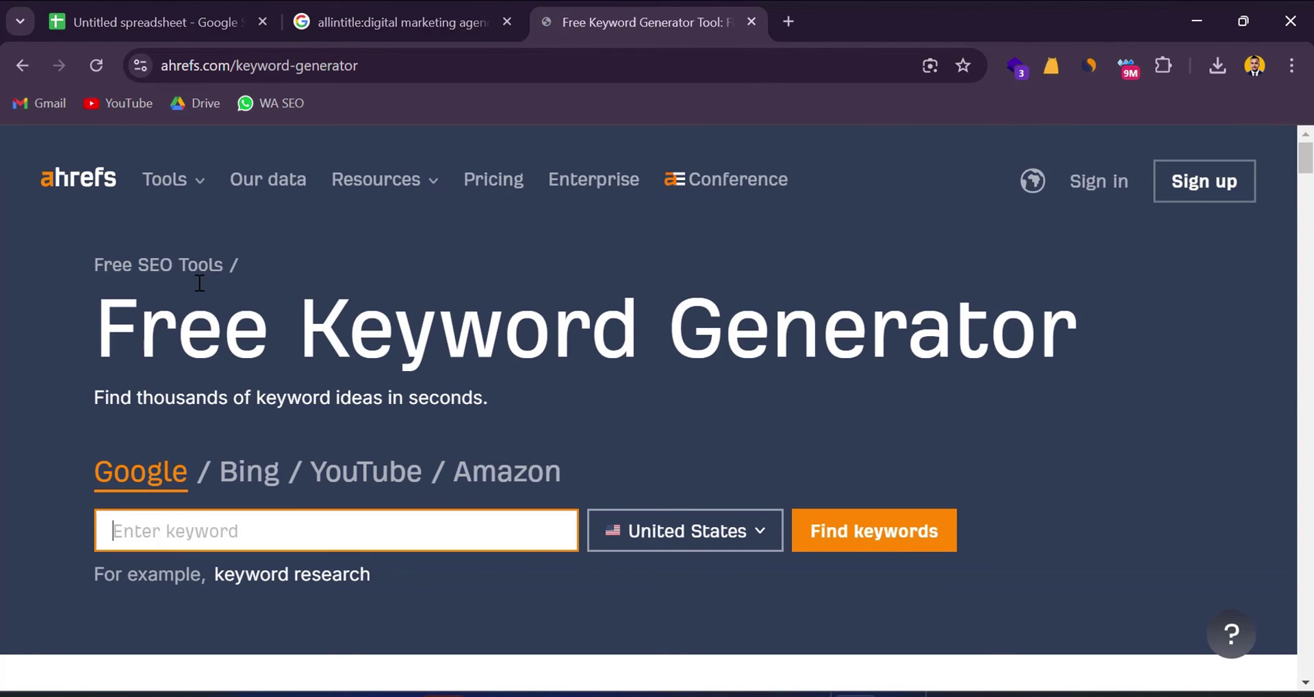
Generate Google keyword ideas for "dog grooming service" in the United States, completing the human verification check.
{"action": "scroll", "coordinate": [140, 338], "scroll_direction": "down", "scroll_amount": 3}
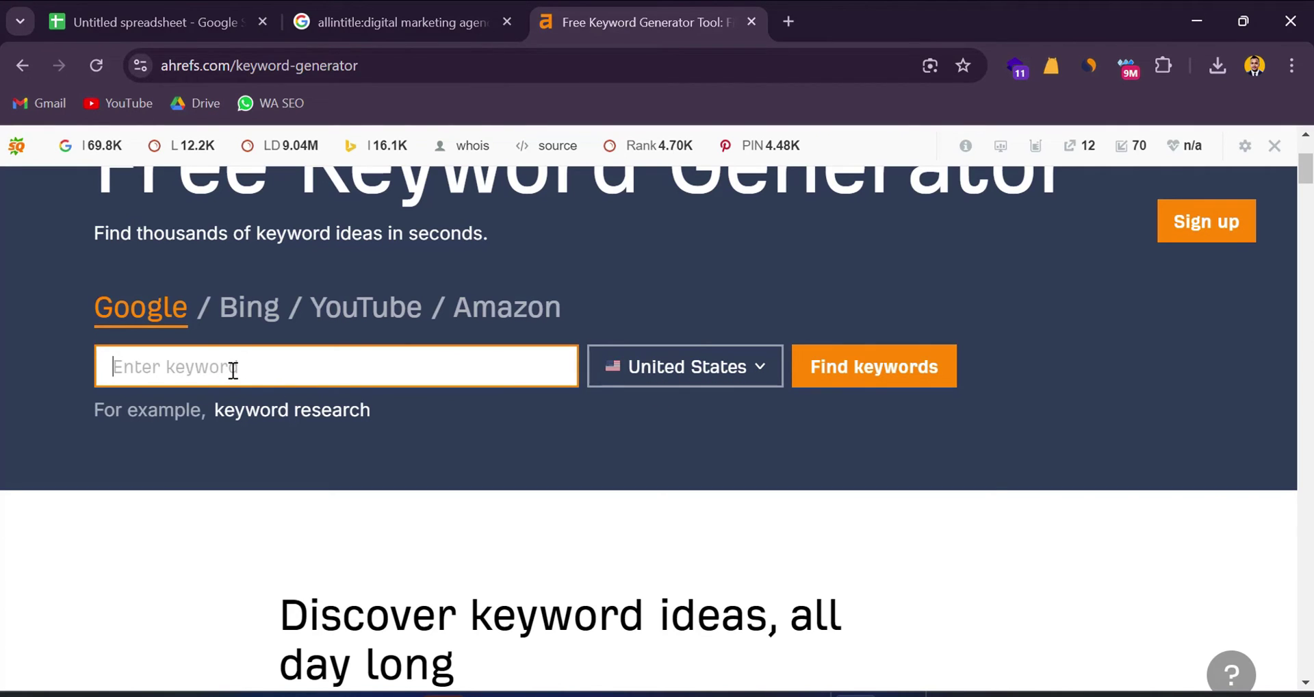
{"action": "type", "text": "do"}
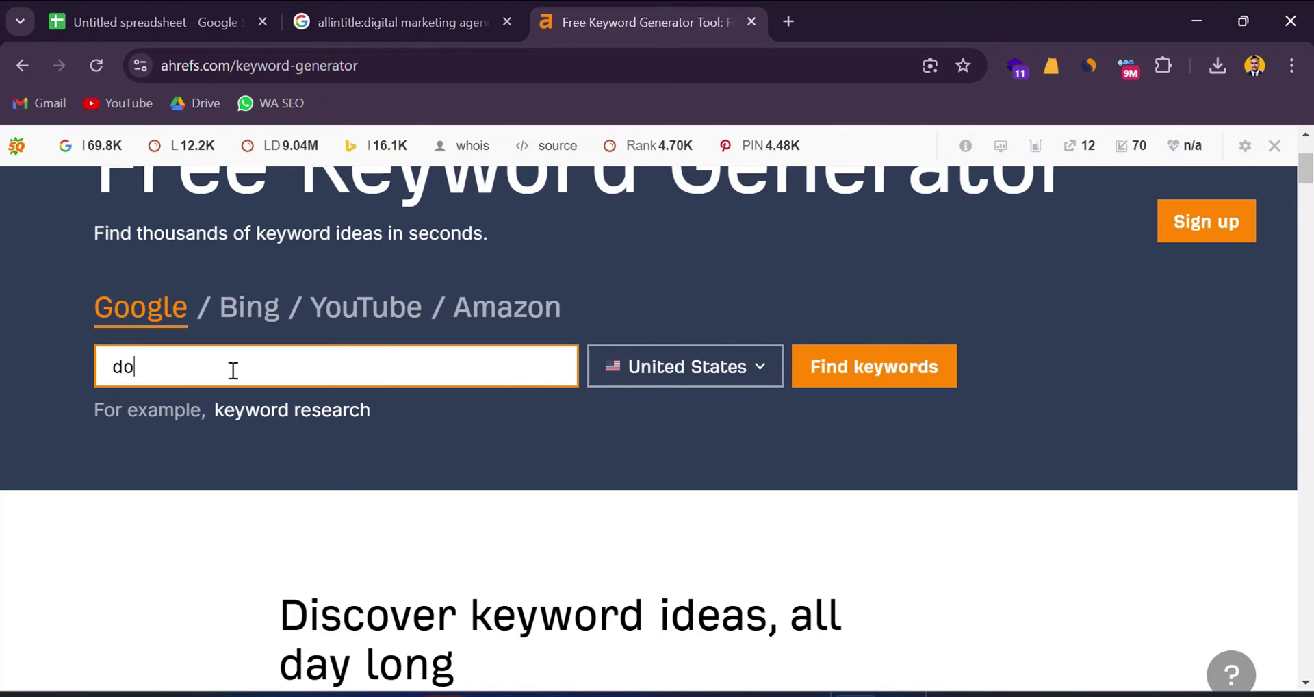
{"action": "type", "text": "g grooming service"}
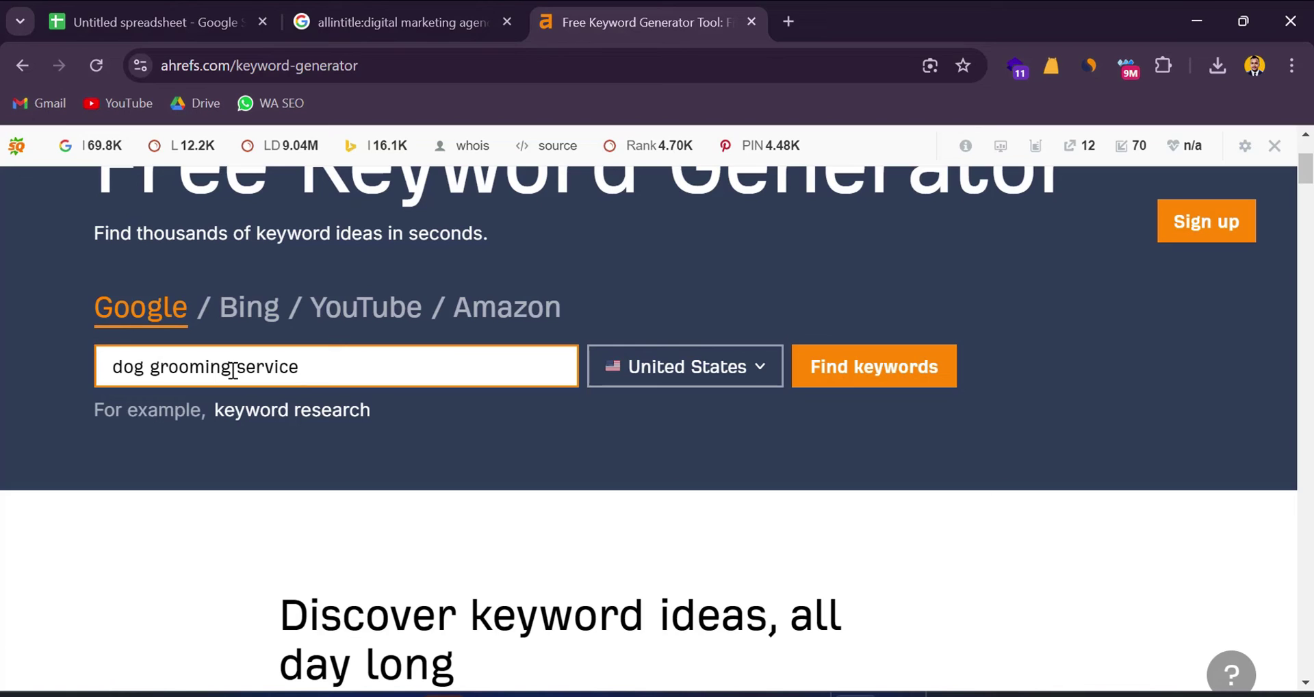
{"action": "key", "text": "Return"}
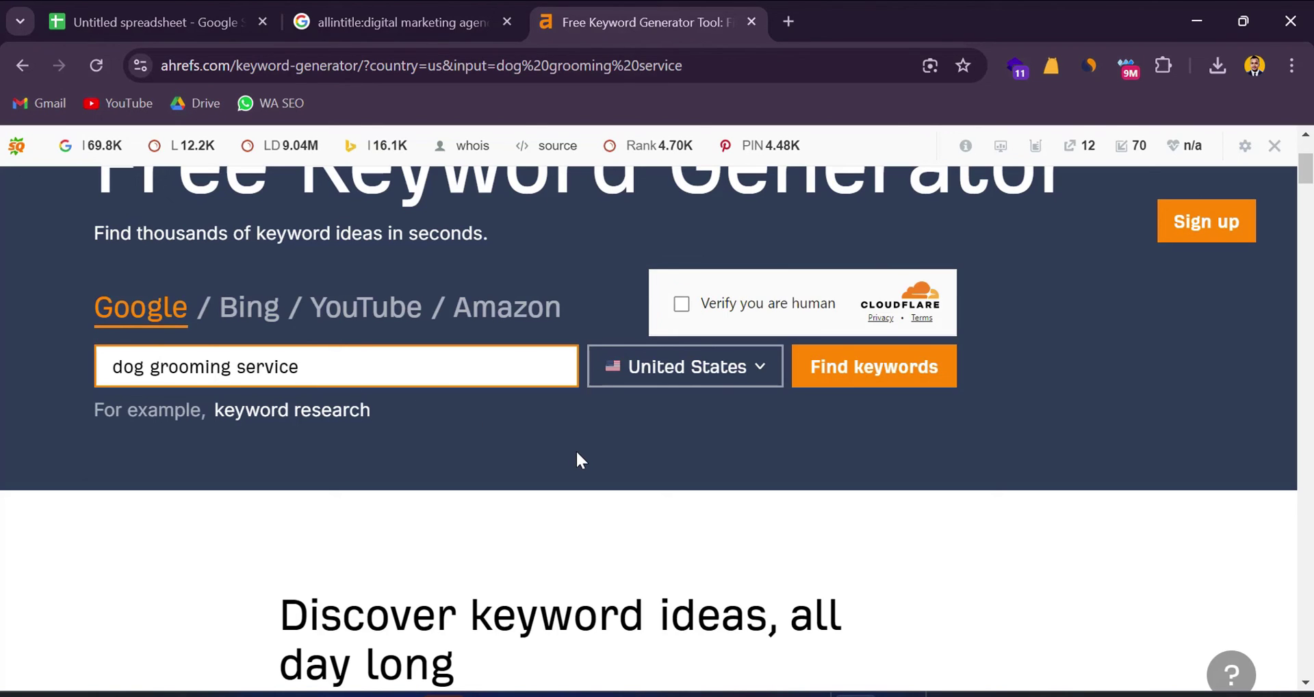
{"action": "left_click", "coordinate": [681, 303]}
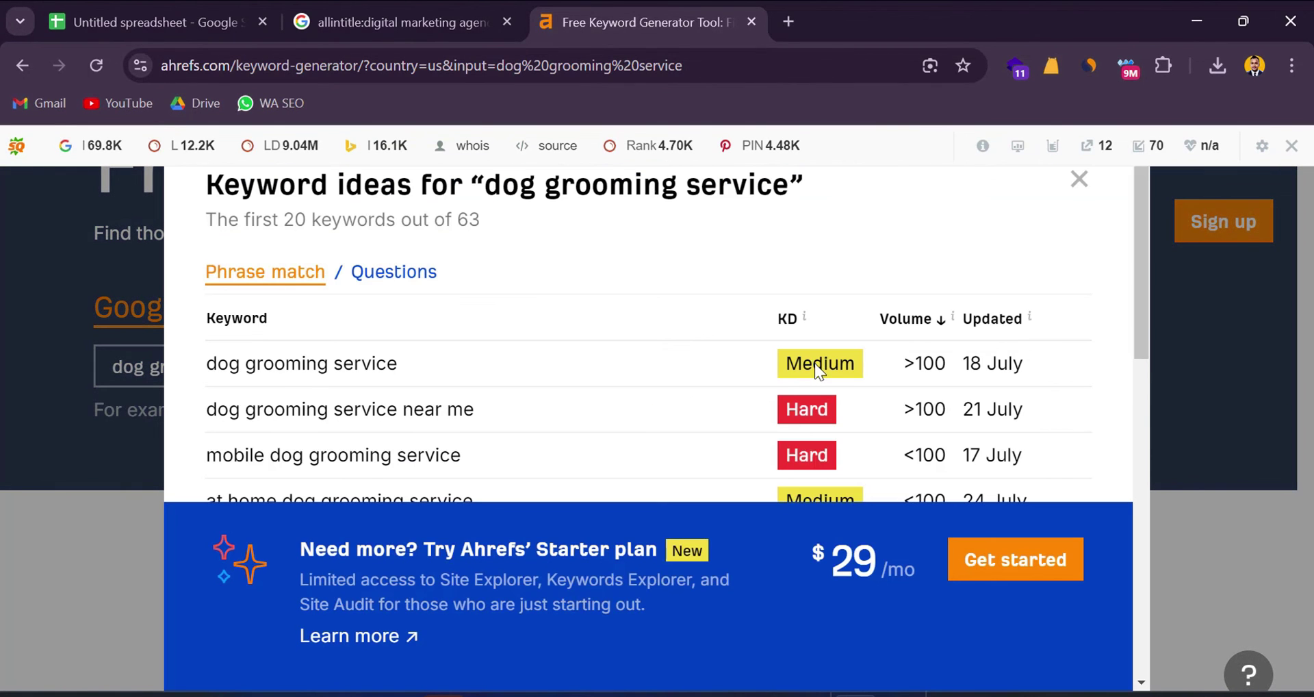
Examine the difficulty and volume of the phrase-match ideas for "dog grooming service", and show the question keywords.
{"action": "scroll", "coordinate": [664, 371], "scroll_direction": "down", "scroll_amount": 3}
{"action": "scroll", "coordinate": [664, 371], "scroll_direction": "up", "scroll_amount": 3}
{"action": "scroll", "coordinate": [597, 351], "scroll_direction": "down", "scroll_amount": 2}
{"action": "scroll", "coordinate": [596, 352], "scroll_direction": "up", "scroll_amount": 2}
{"action": "scroll", "coordinate": [805, 370], "scroll_direction": "down", "scroll_amount": 2}
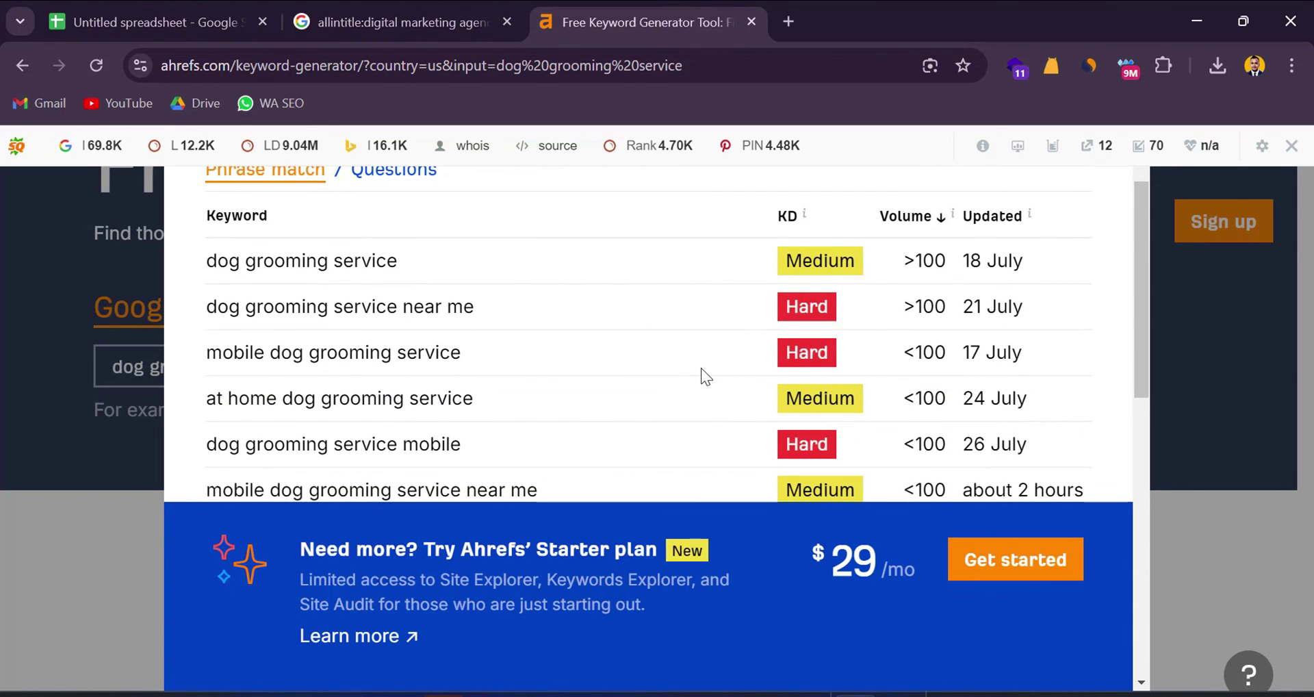
{"action": "scroll", "coordinate": [701, 373], "scroll_direction": "up", "scroll_amount": 2}
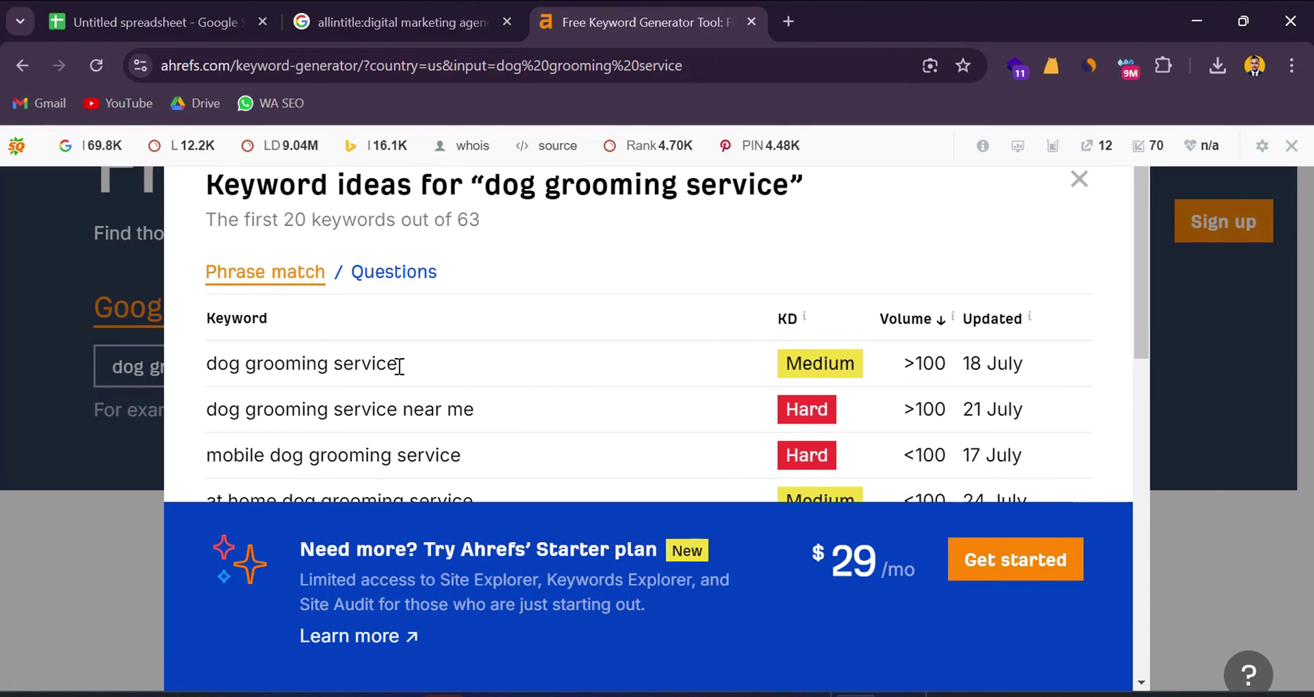
{"action": "scroll", "coordinate": [346, 358], "scroll_direction": "down", "scroll_amount": 2}
{"action": "scroll", "coordinate": [705, 376], "scroll_direction": "up", "scroll_amount": 2}
{"action": "left_click", "coordinate": [391, 275]}
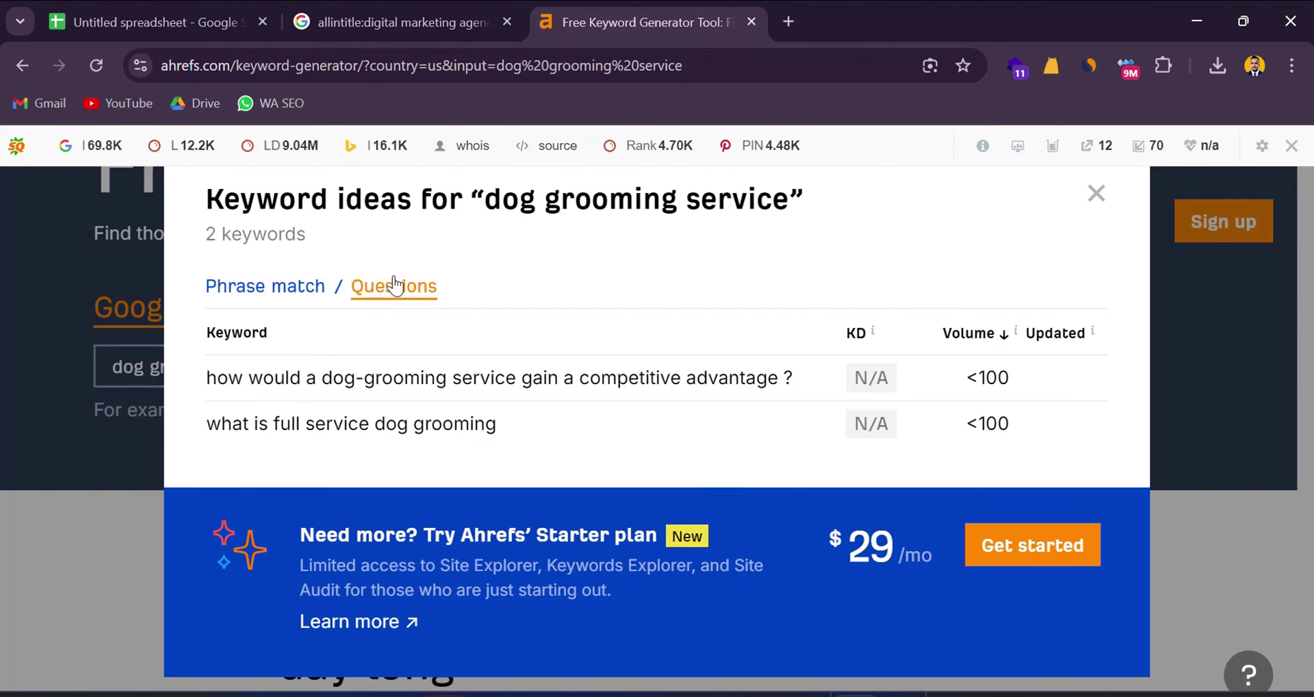